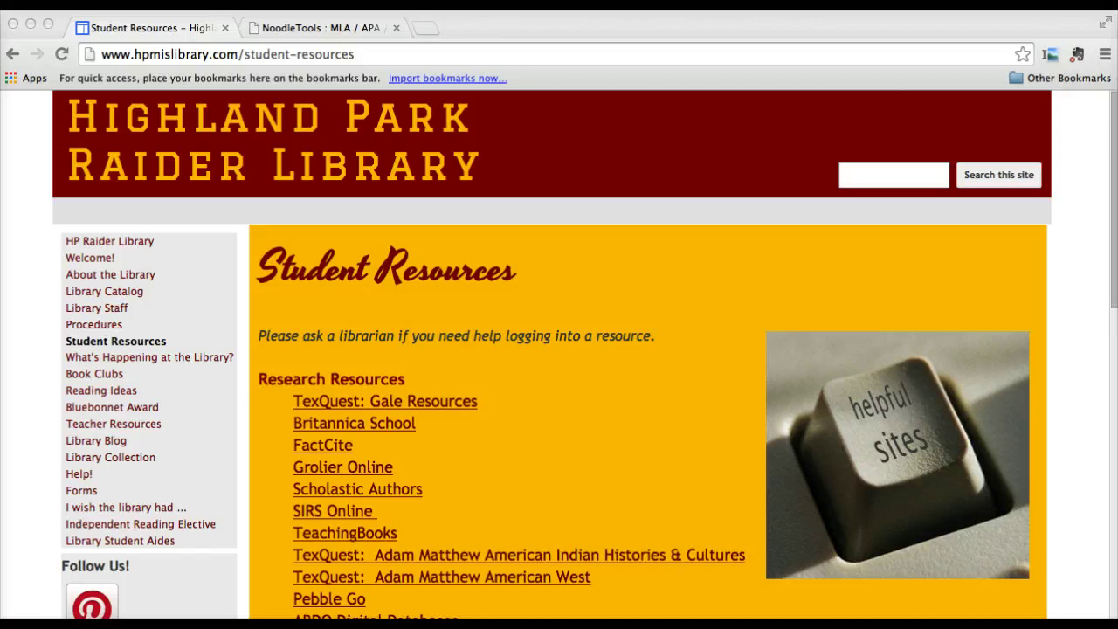
Scroll to the Search Engines section of Student Resources and open the Sweet Search link.
left_click_drag(294, 467, 394, 466)
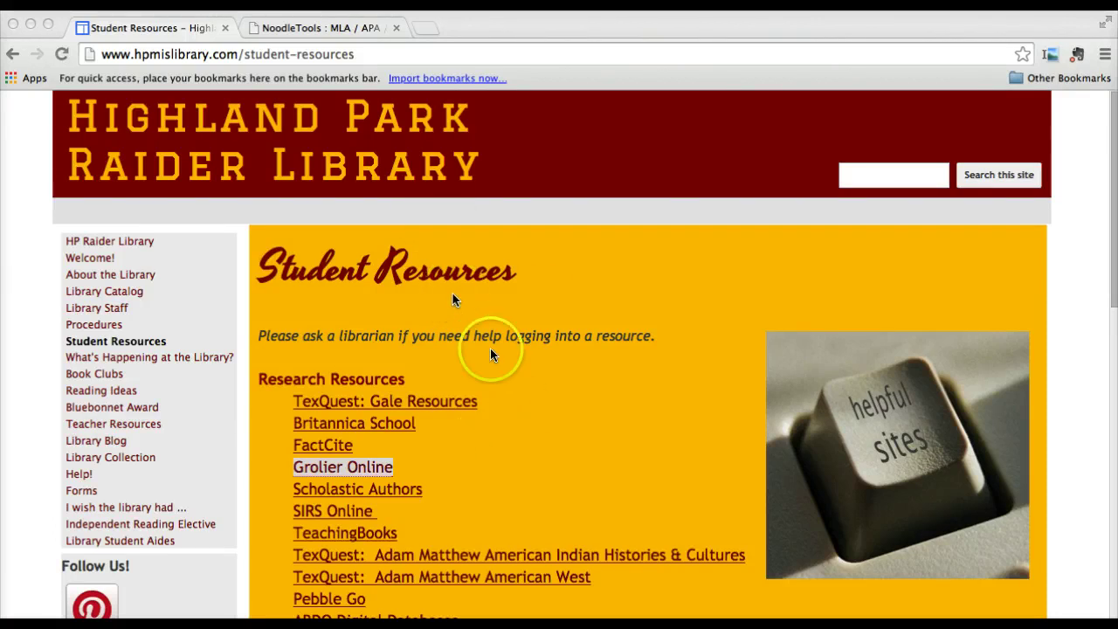
scroll(528, 408, "down", 5)
scroll(528, 408, "down", 2)
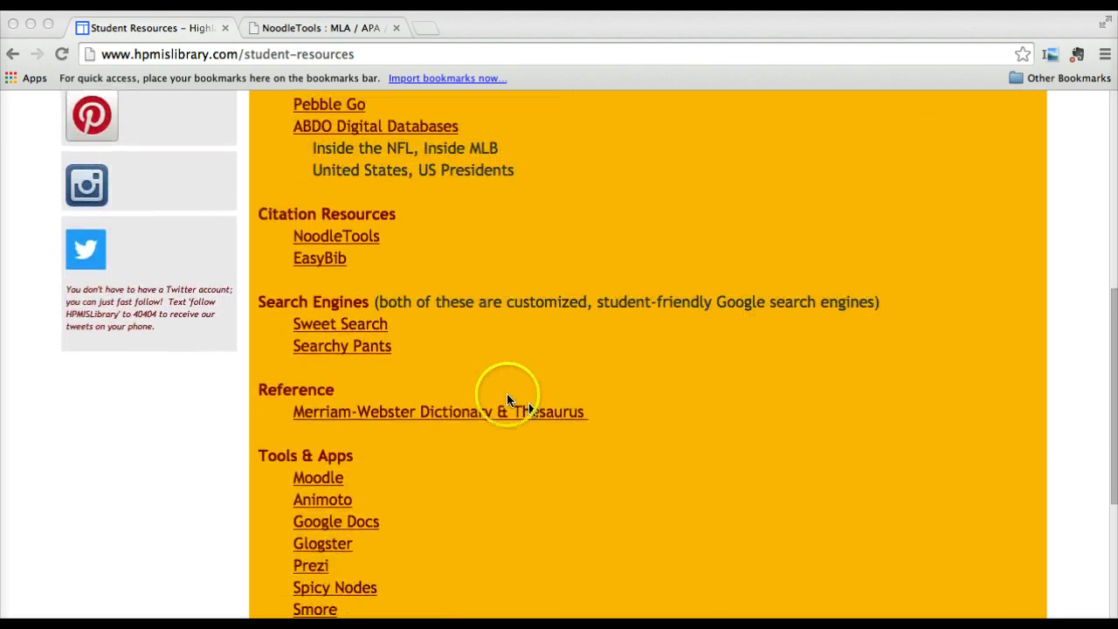
left_click(410, 359)
left_click(362, 325)
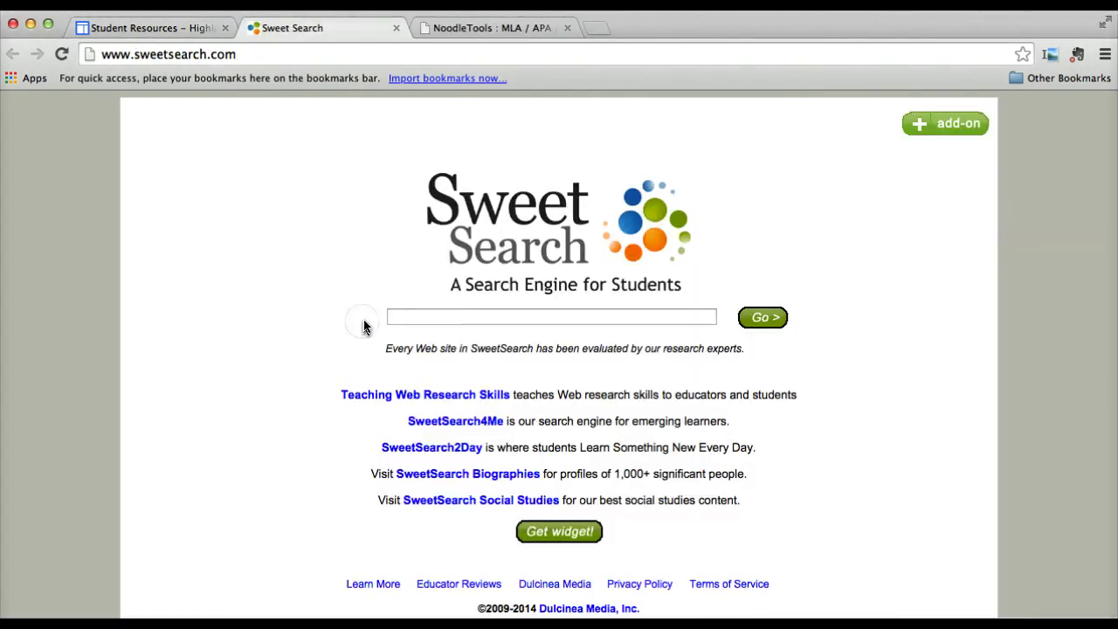
Search SweetSearch for "albert einstein" using the suggested query.
left_click(430, 318)
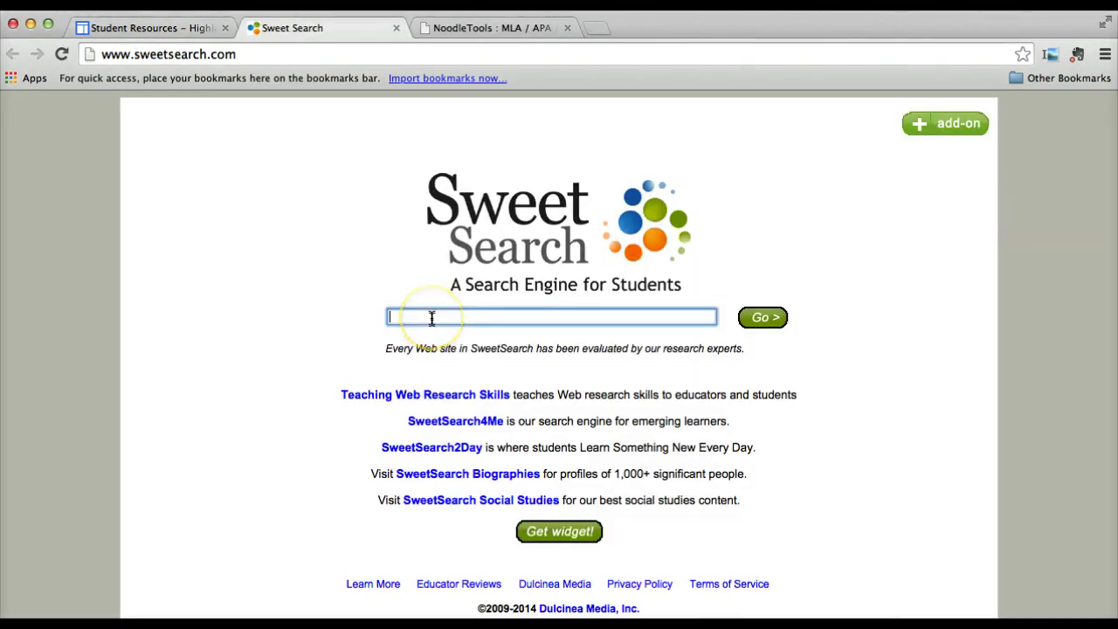
type("\"")
left_click(437, 337)
left_click(765, 320)
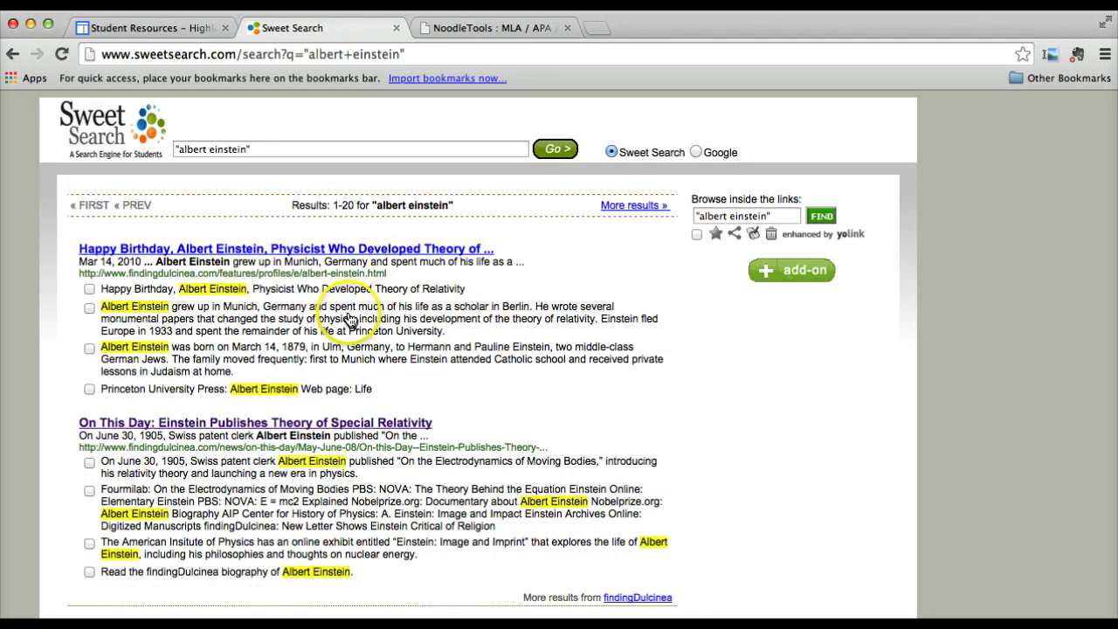
Preview the Nobelprize.org 'Albert Einstein - Biographical' result, then open it in a new tab.
scroll(400, 505, "down", 5)
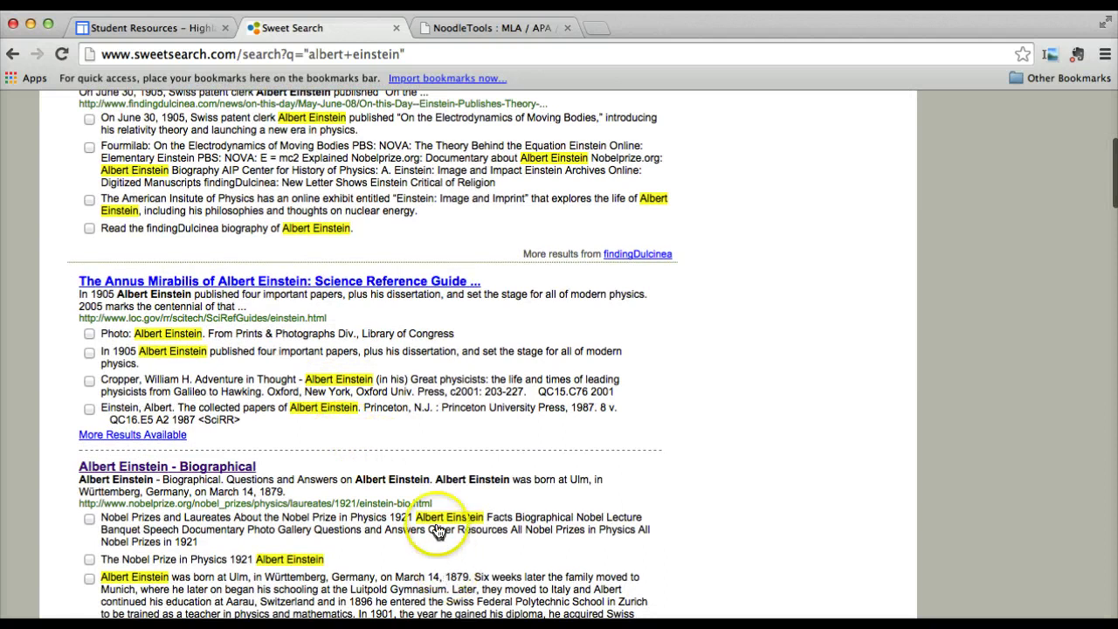
scroll(438, 531, "down", 4)
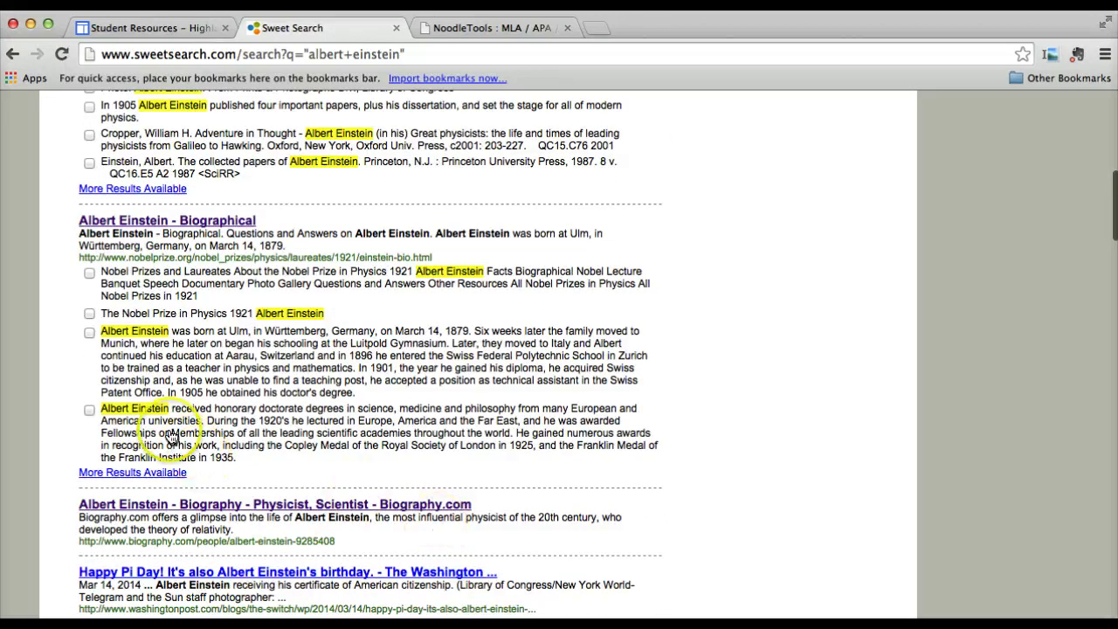
mouse_move(173, 438)
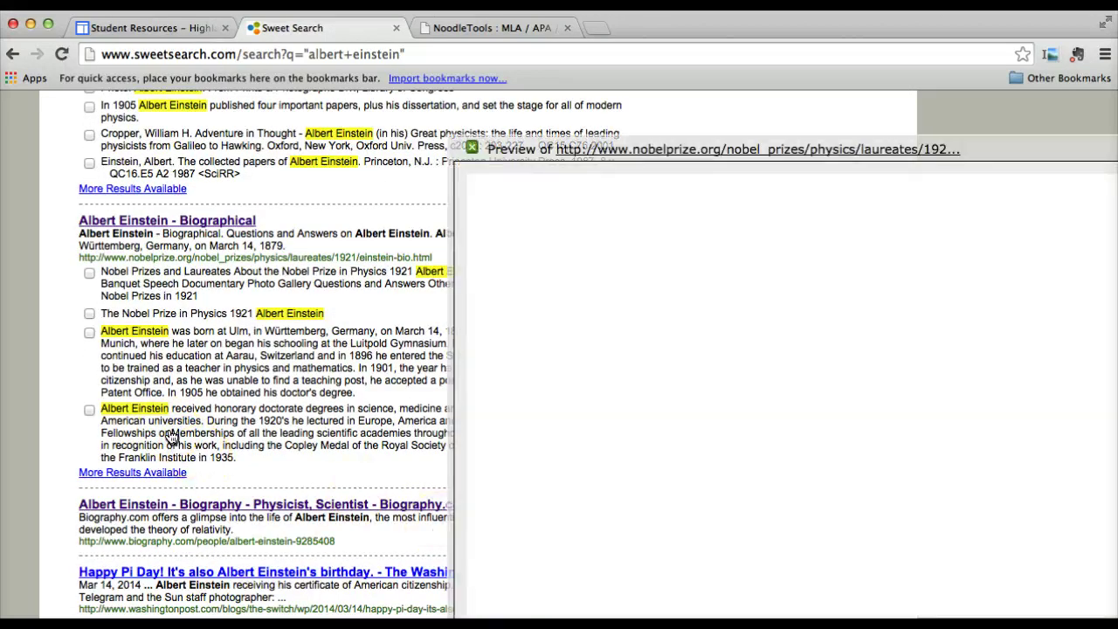
scroll(743, 434, "down", 8)
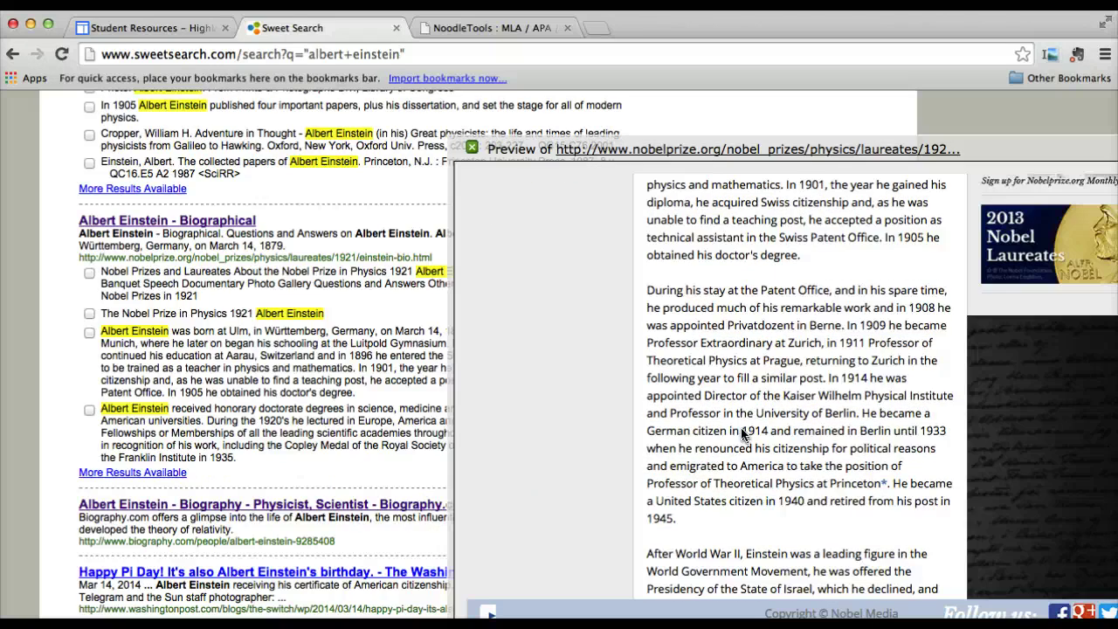
scroll(743, 434, "down", 5)
scroll(743, 434, "up", 10)
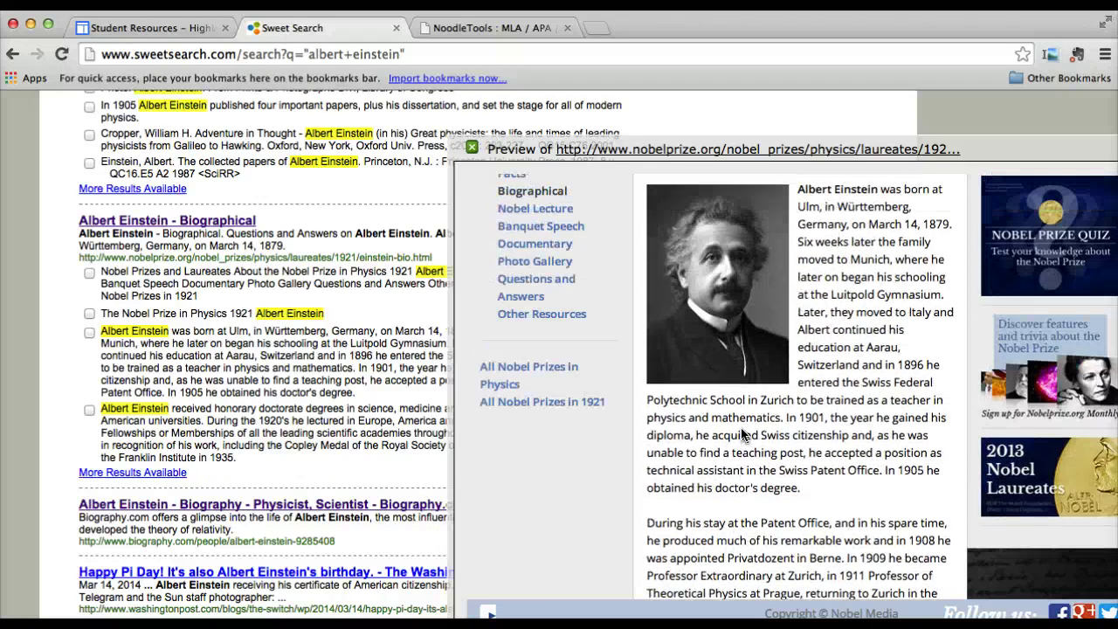
scroll(742, 434, "up", 5)
scroll(743, 434, "up", 3)
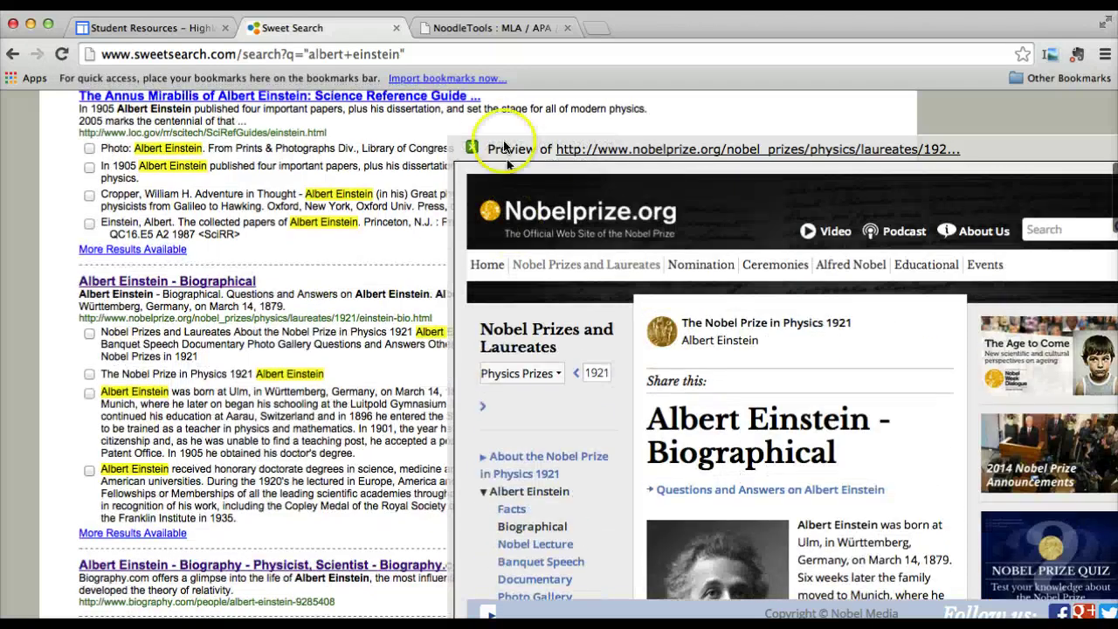
left_click(472, 150)
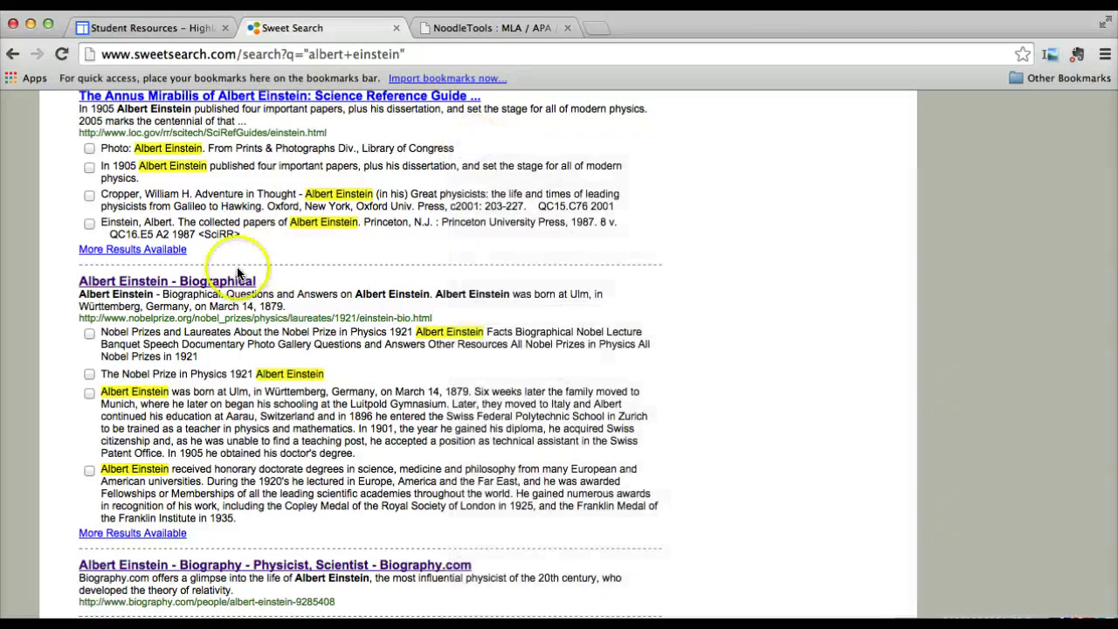
right_click(225, 283)
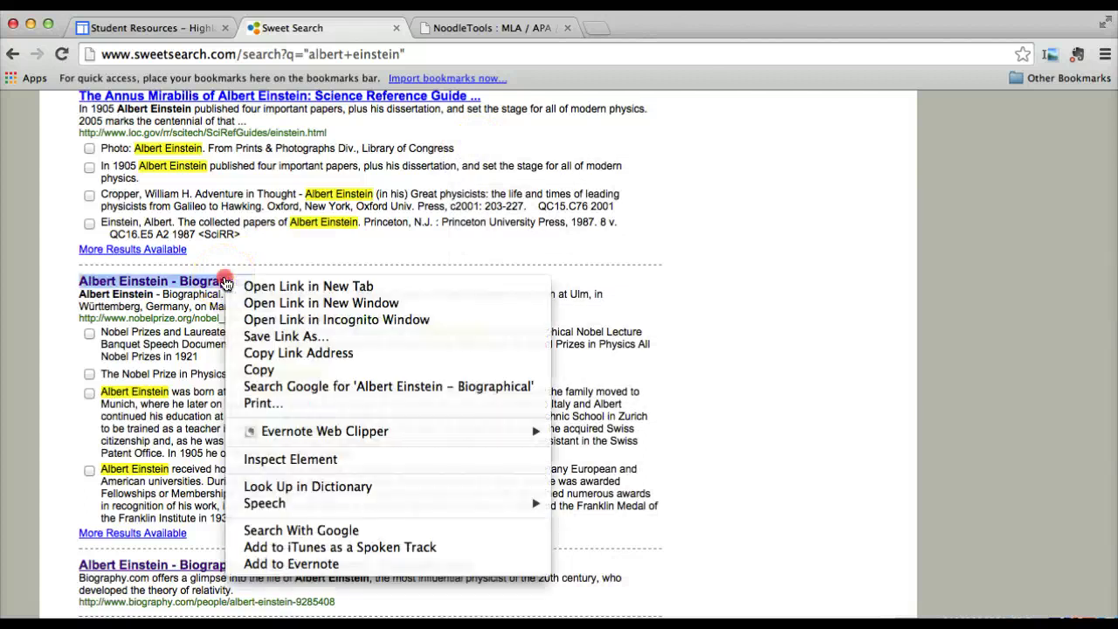
left_click(249, 286)
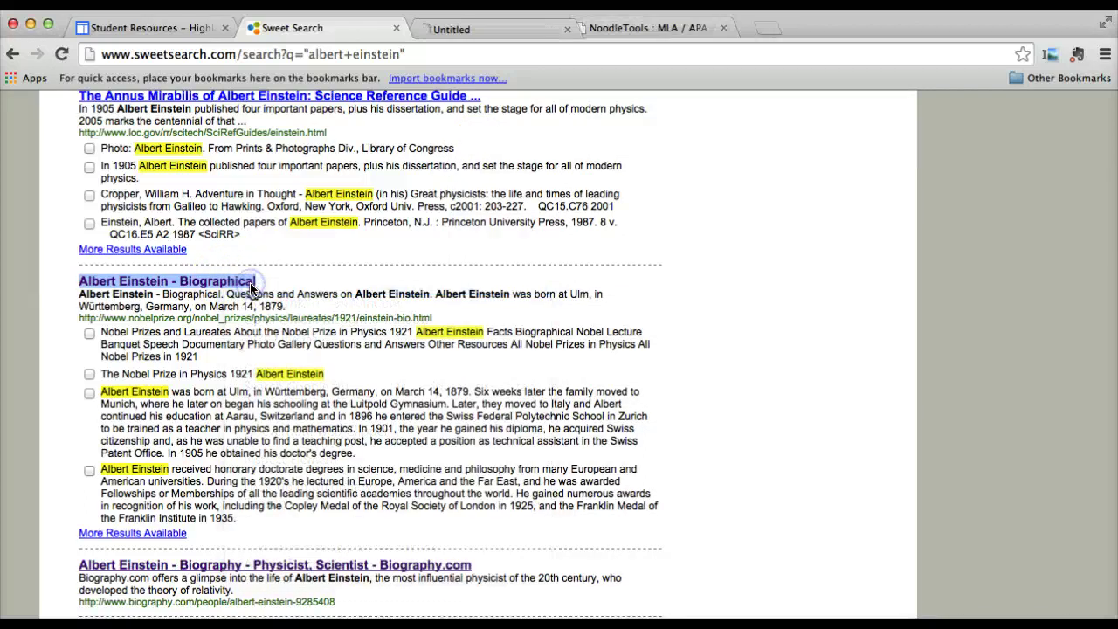
Copy the Nobelprize.org Einstein biography URL from the address bar and go back to NoodleTools.
left_click(483, 33)
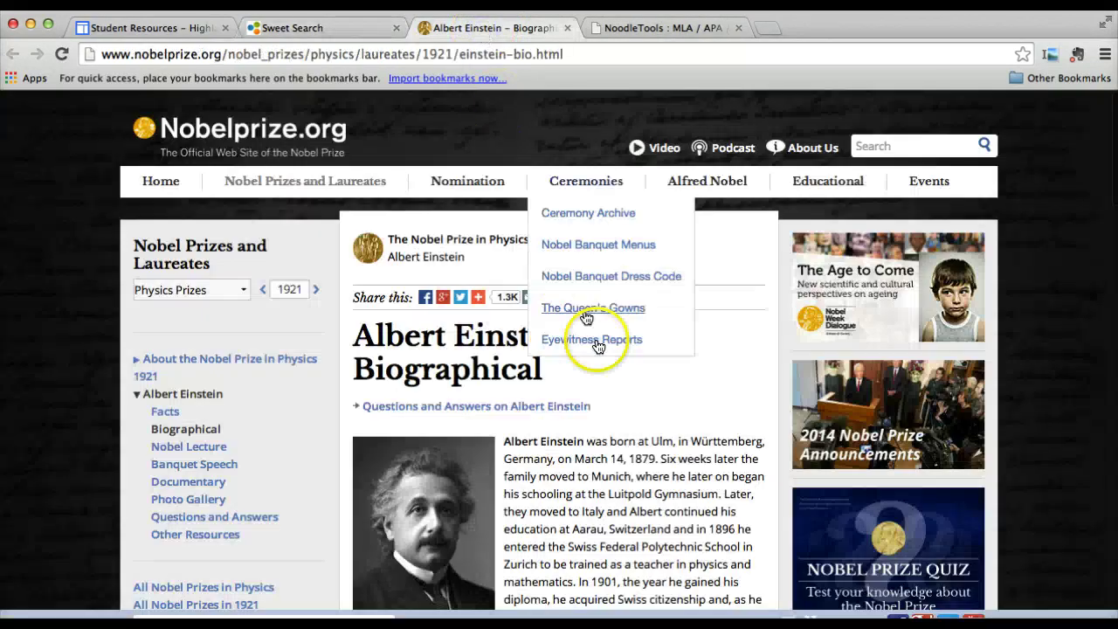
scroll(600, 401, "down", 10)
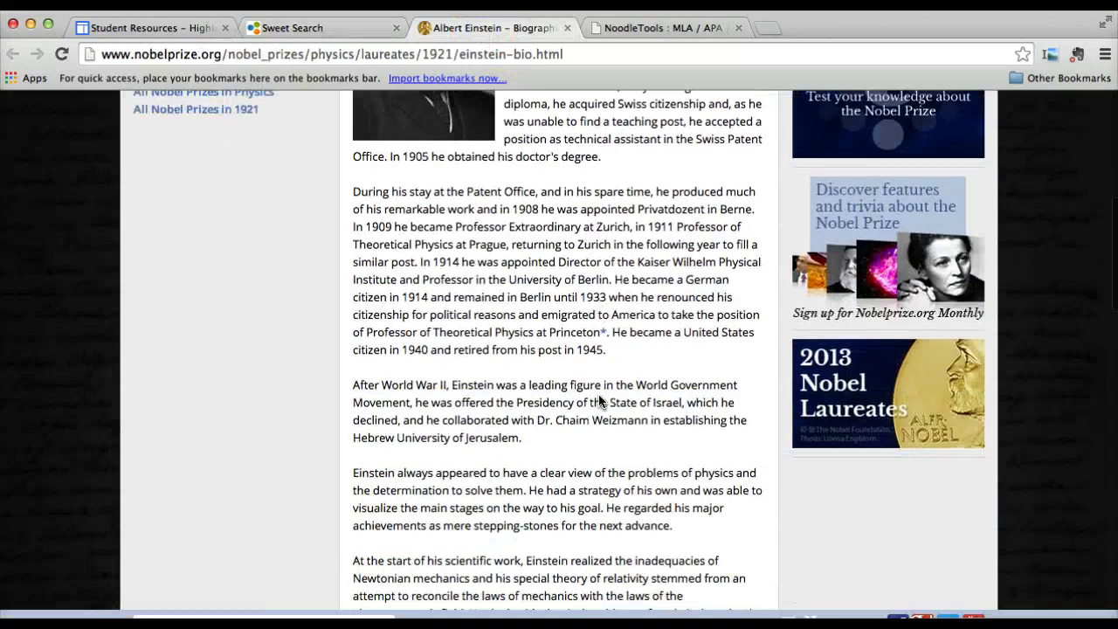
scroll(600, 401, "up", 10)
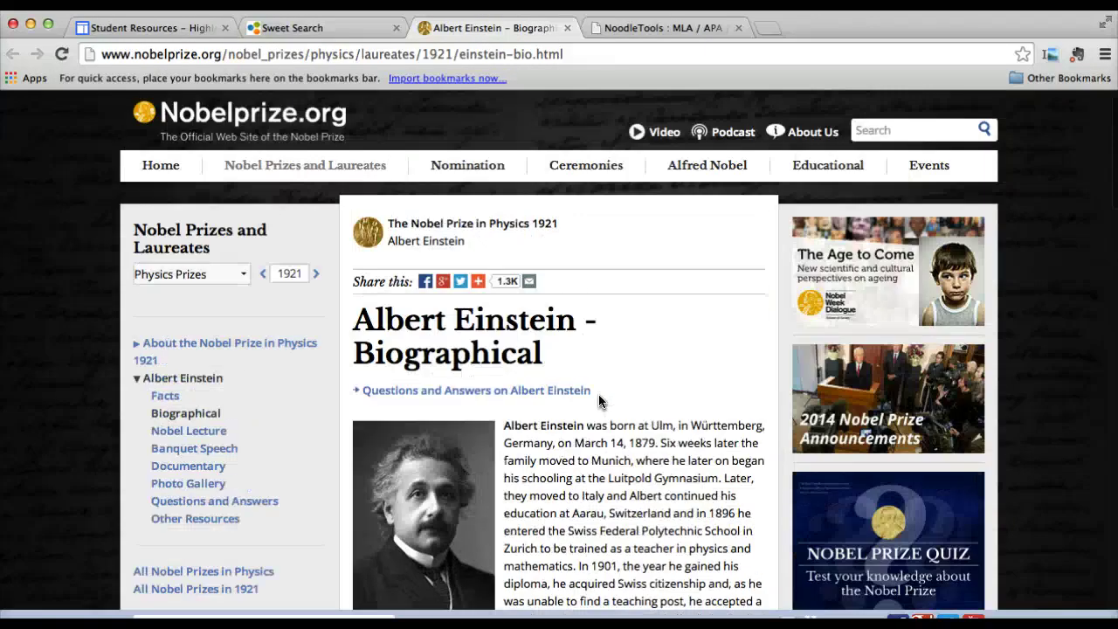
scroll(599, 401, "up", 1)
left_click(619, 212)
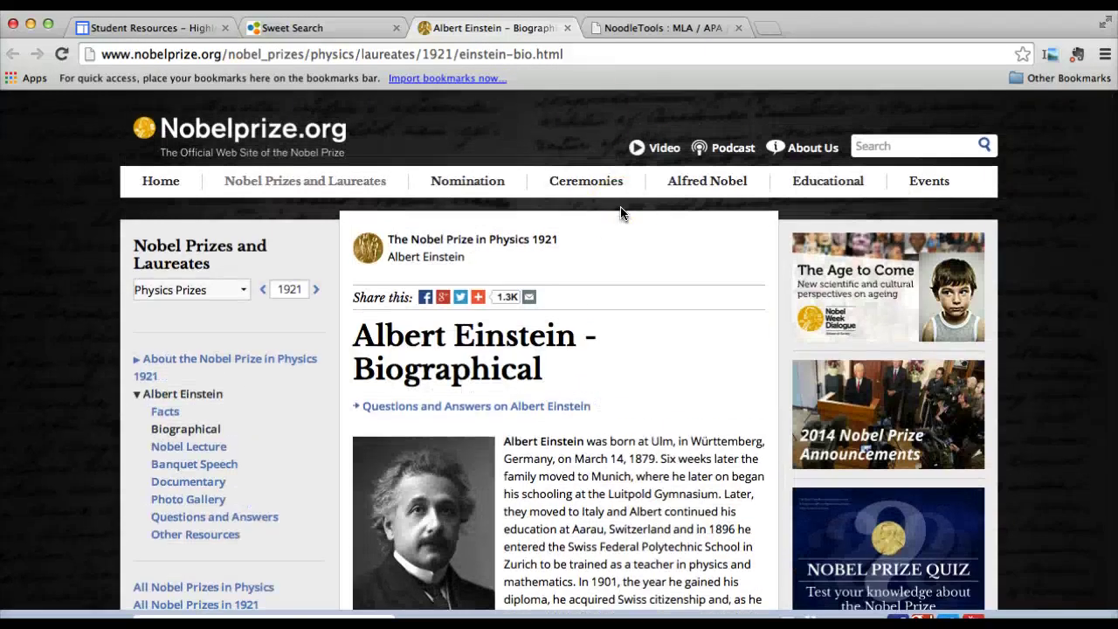
left_click(431, 55)
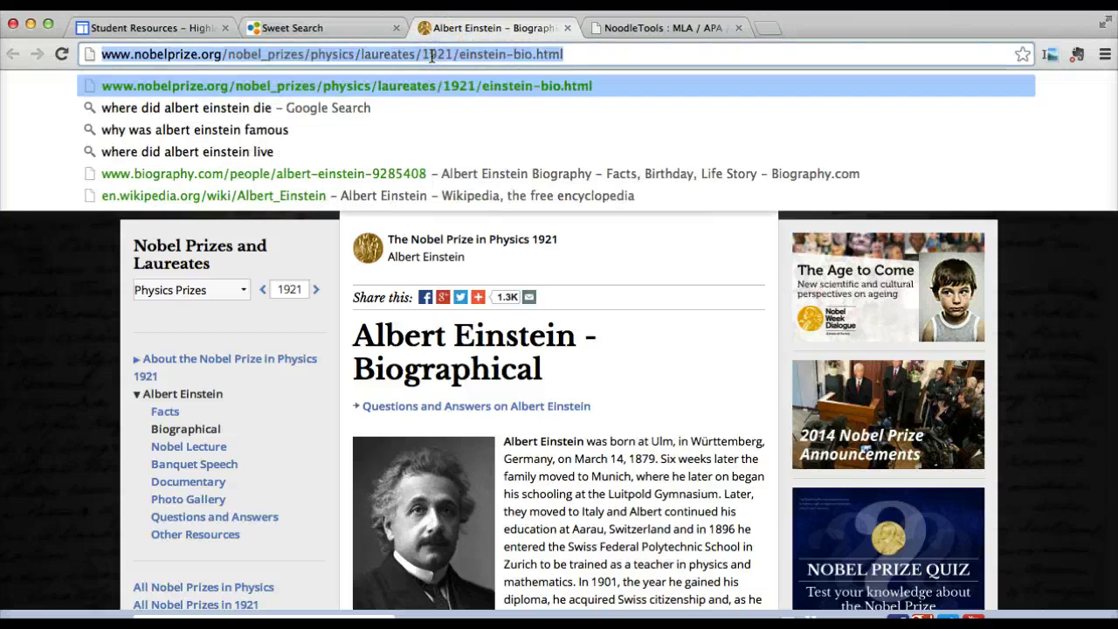
left_click(622, 28)
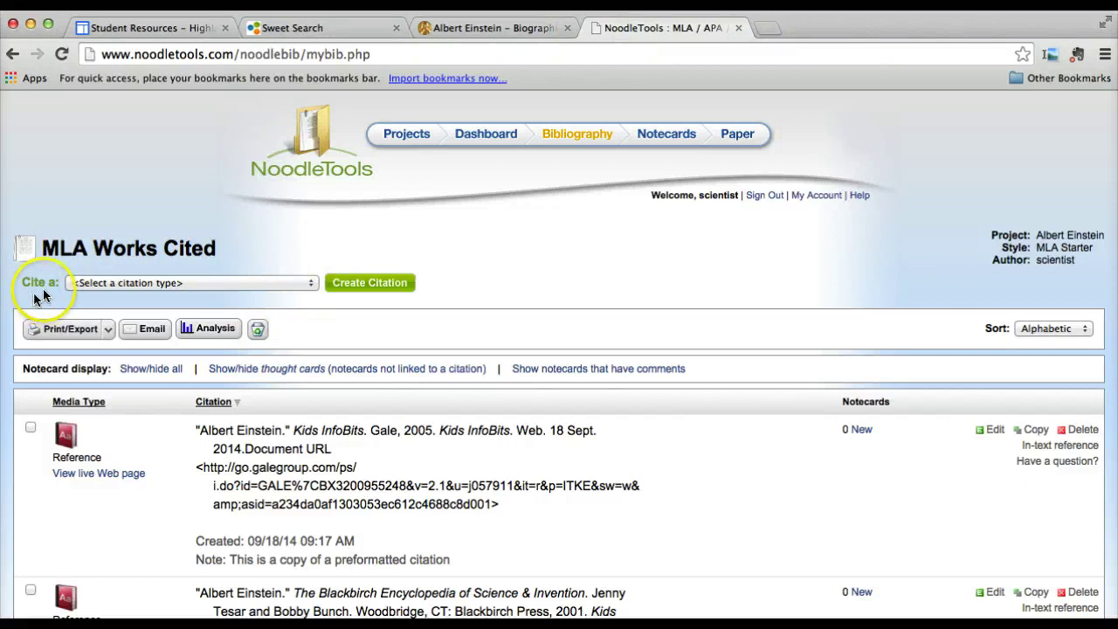
Start a new Web Site citation from the Cite a list.
left_click(297, 283)
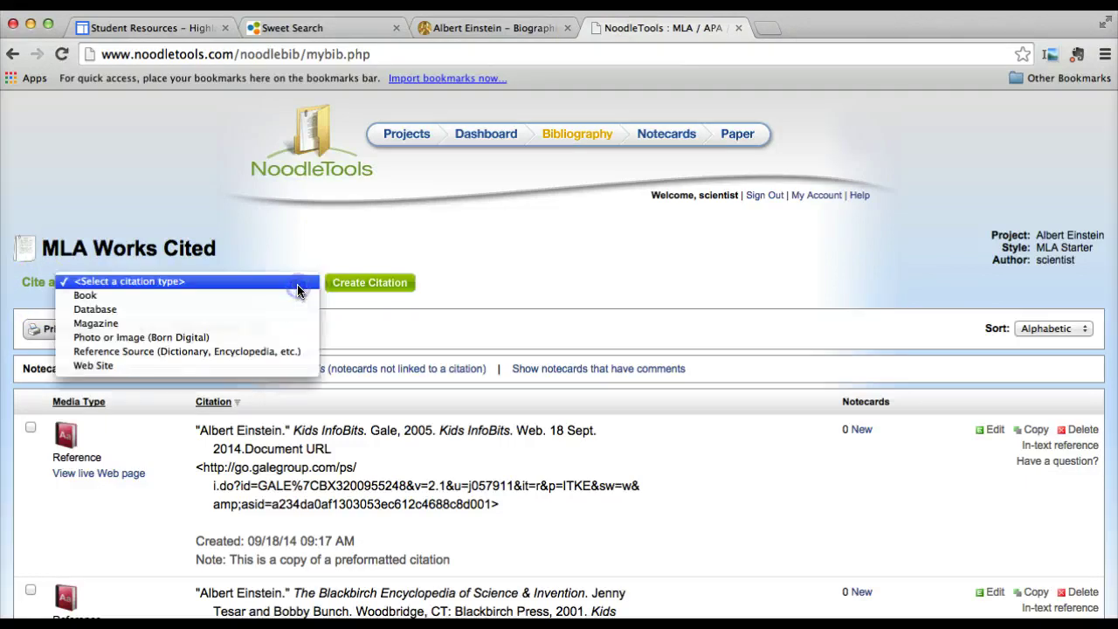
left_click(278, 368)
left_click(369, 282)
left_click(196, 300)
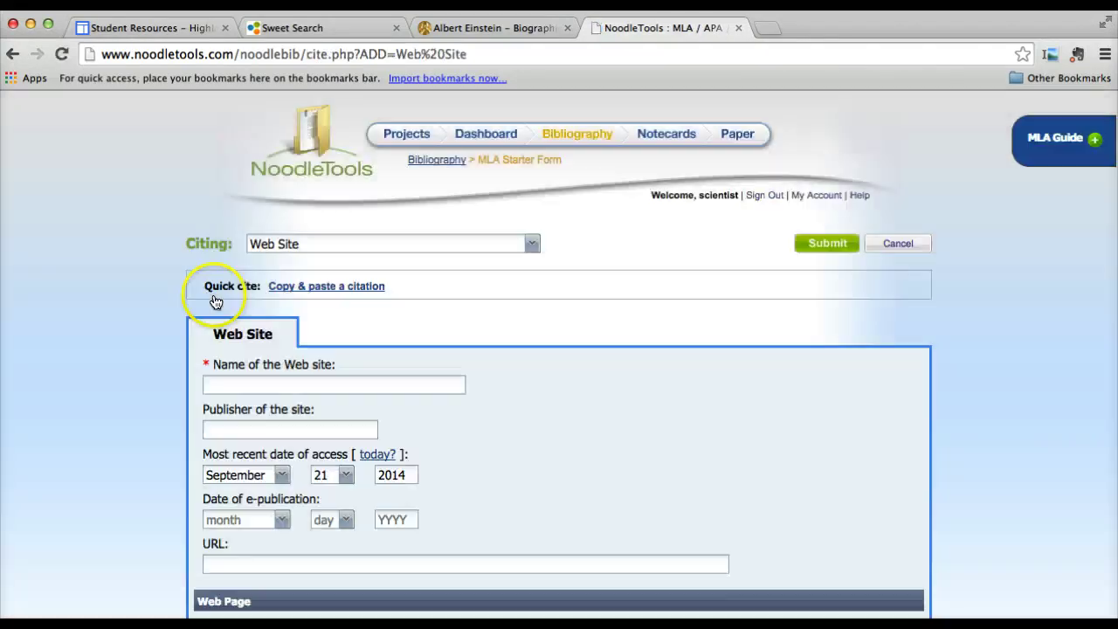
Paste the Nobelprize.org Einstein URL as a copy-and-paste citation and submit it.
left_click(316, 289)
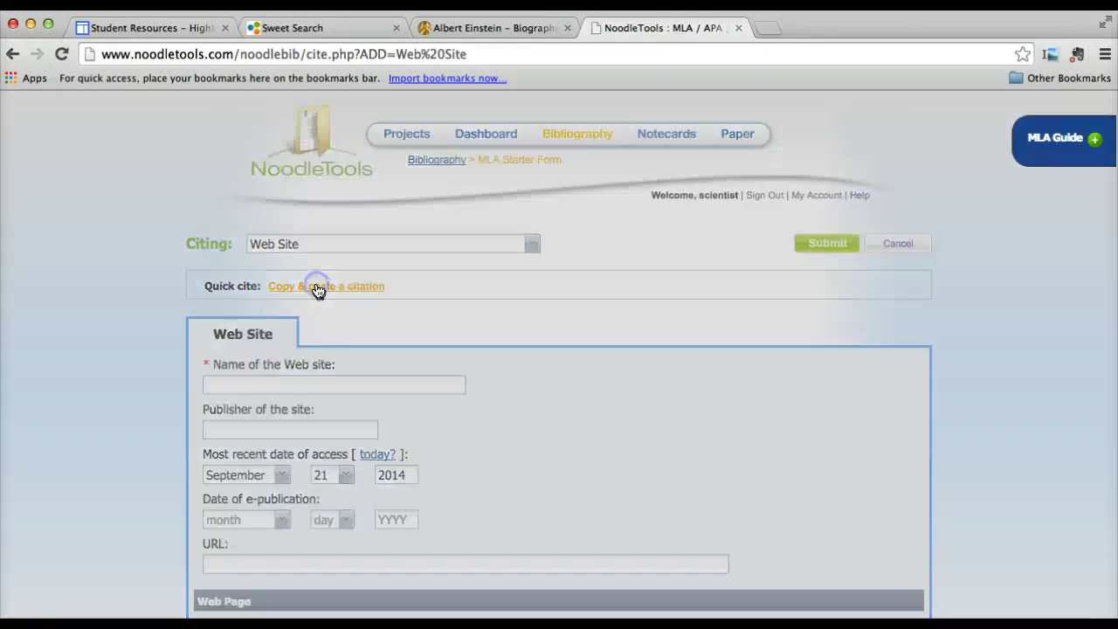
scroll(358, 428, "down", 5)
left_click(307, 370)
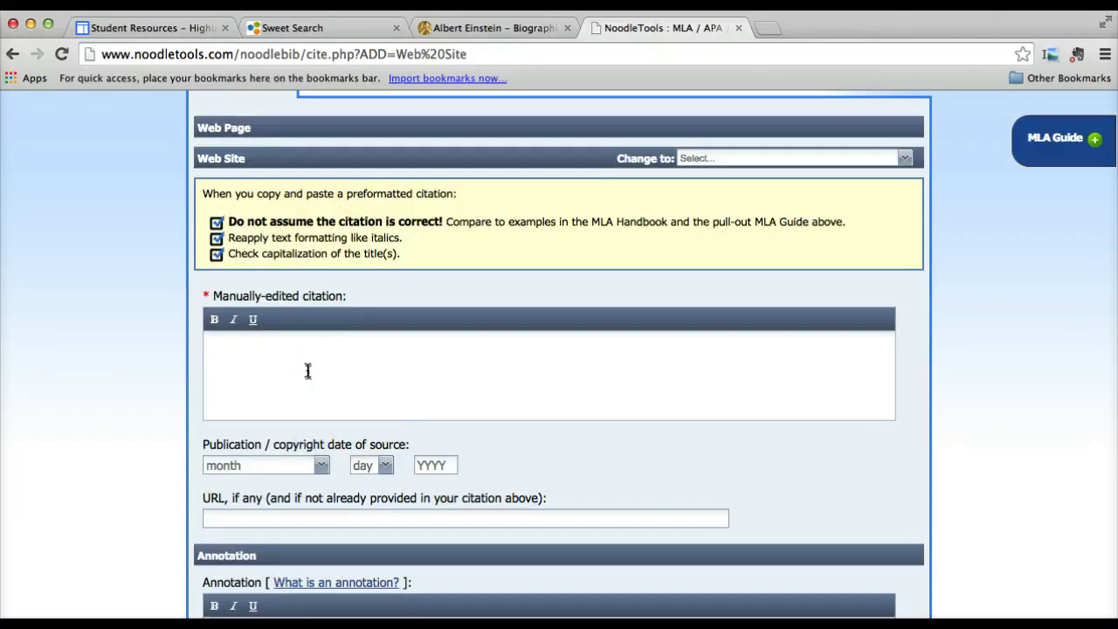
key("super+v")
left_click(612, 394)
scroll(611, 394, "down", 6)
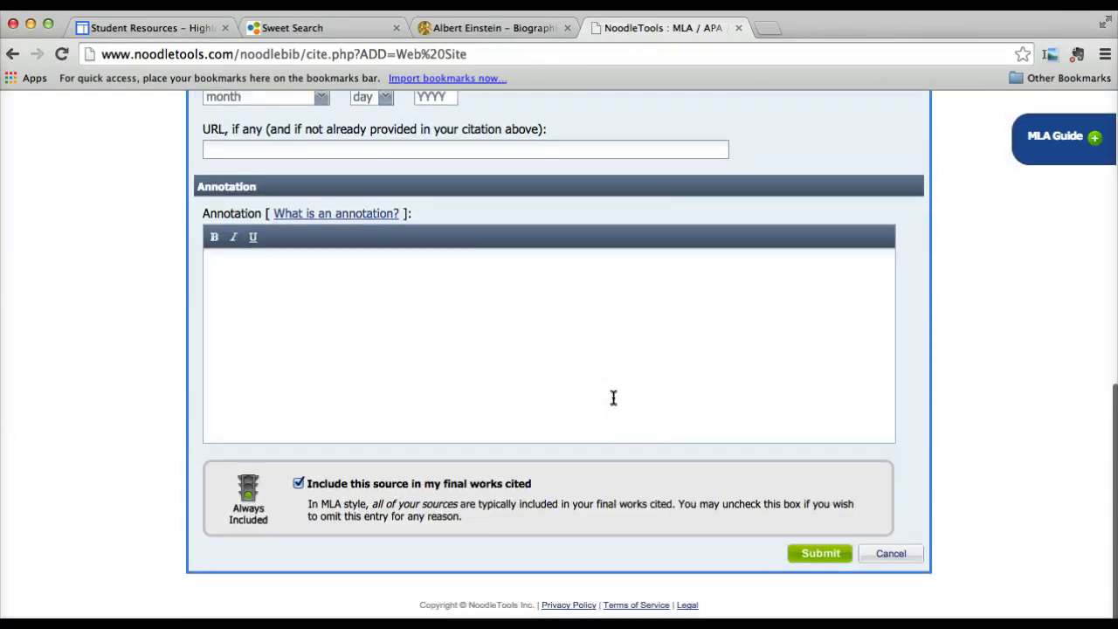
left_click(823, 553)
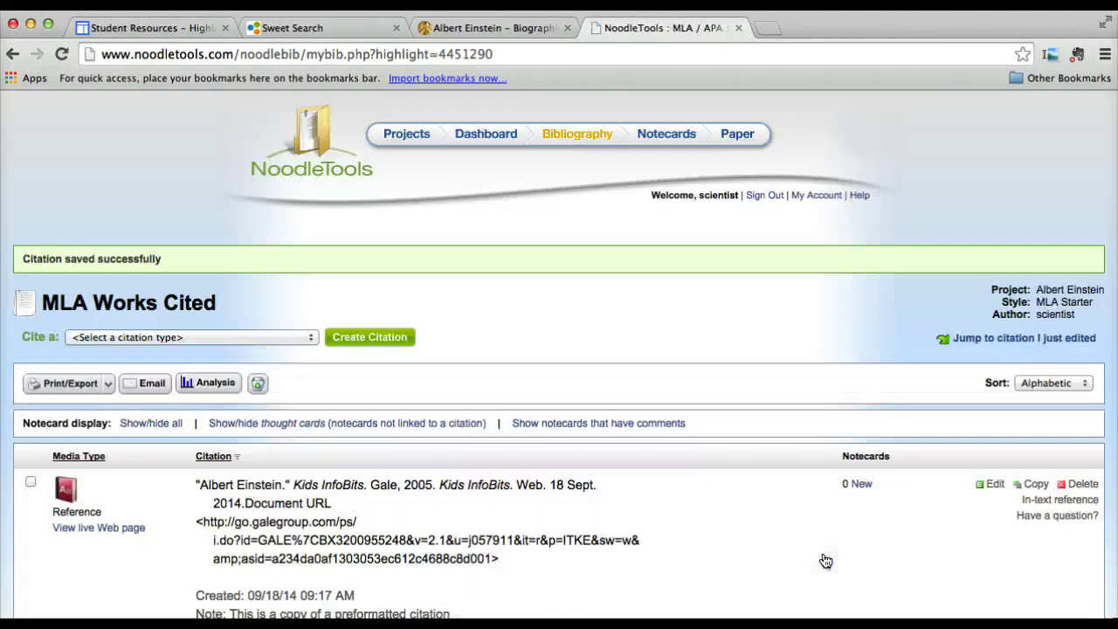
scroll(826, 561, "down", 15)
scroll(826, 561, "down", 5)
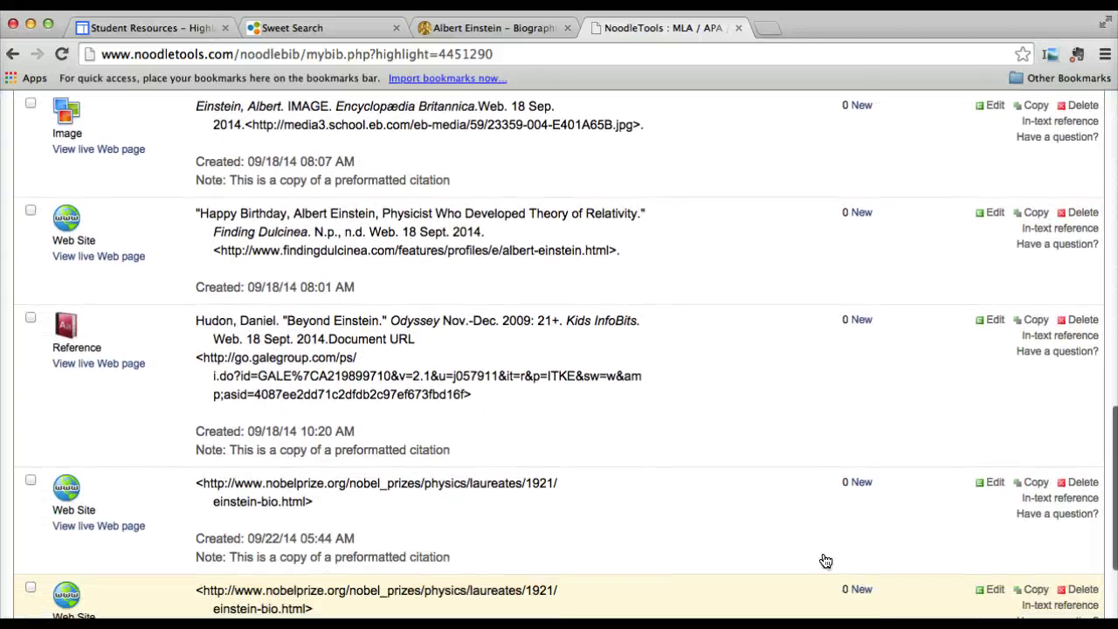
scroll(826, 560, "down", 1)
scroll(637, 518, "down", 2)
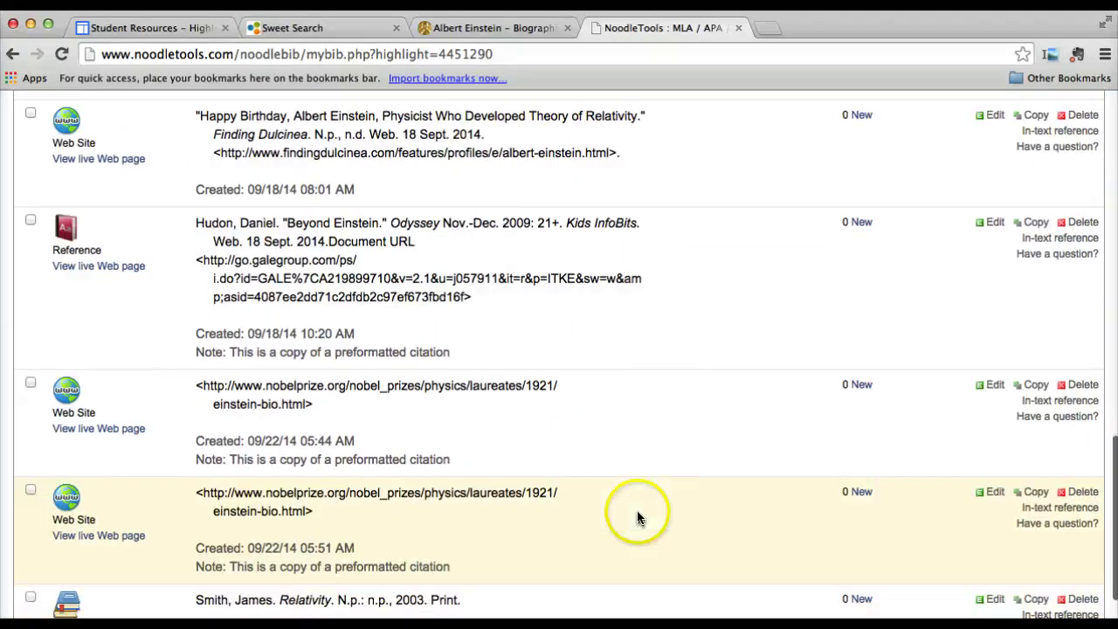
scroll(637, 517, "down", 1)
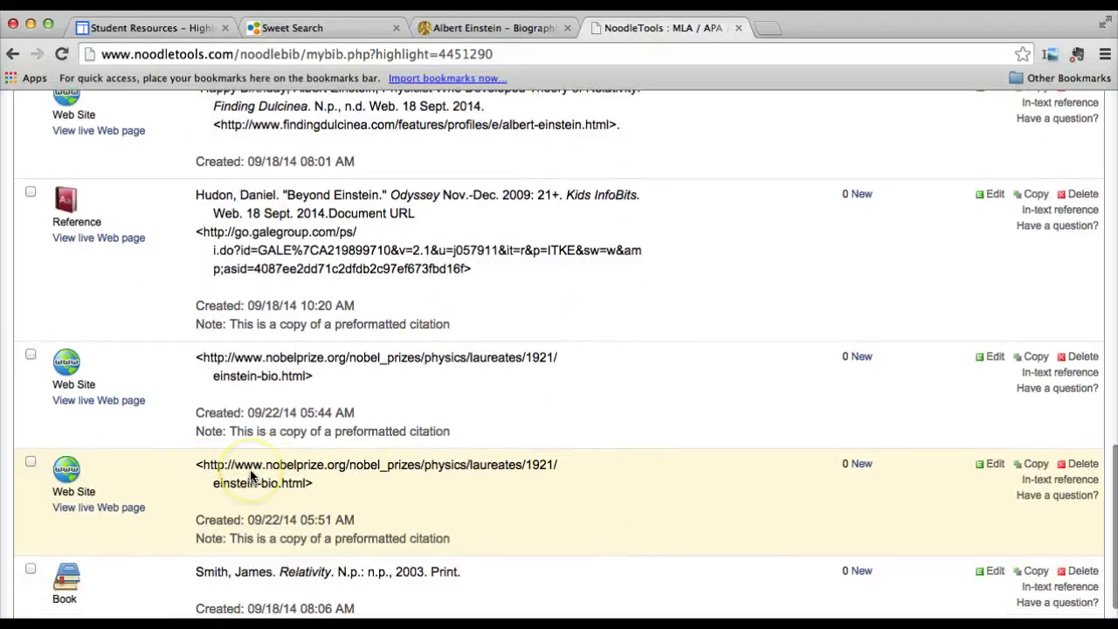
scroll(251, 477, "up", 5)
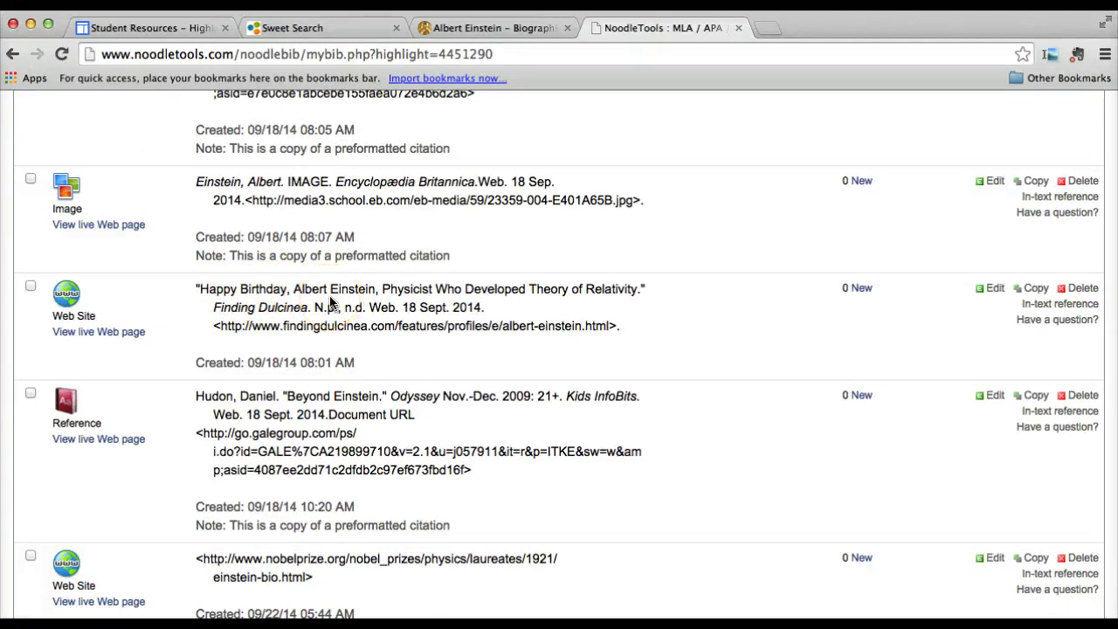
scroll(330, 303, "up", 15)
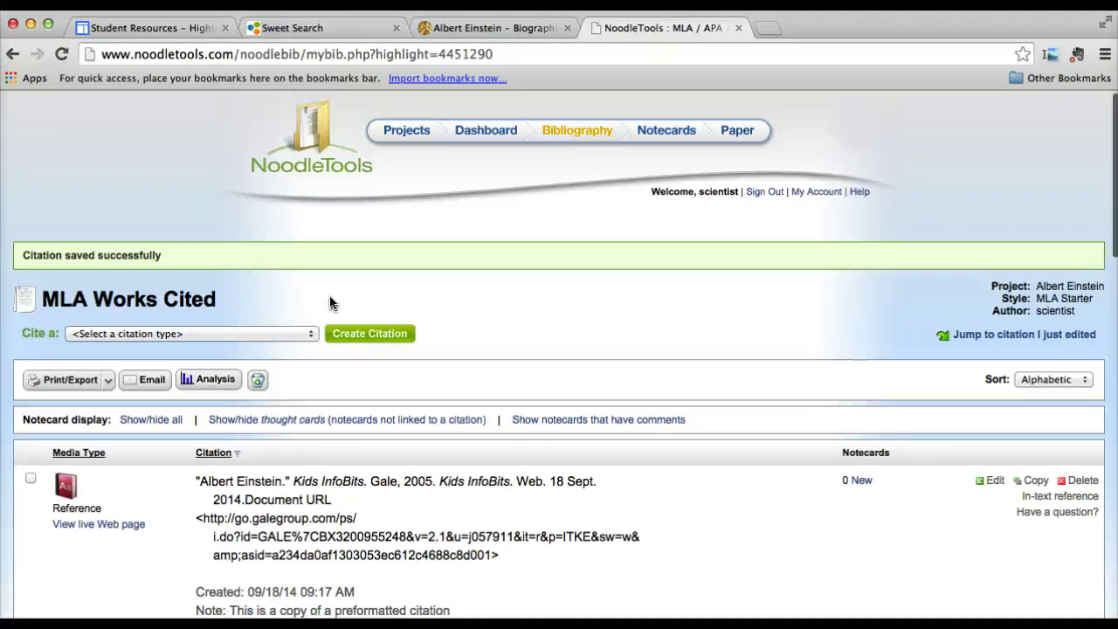
Start another Web Site citation via Create Citation and Continue.
left_click(302, 337)
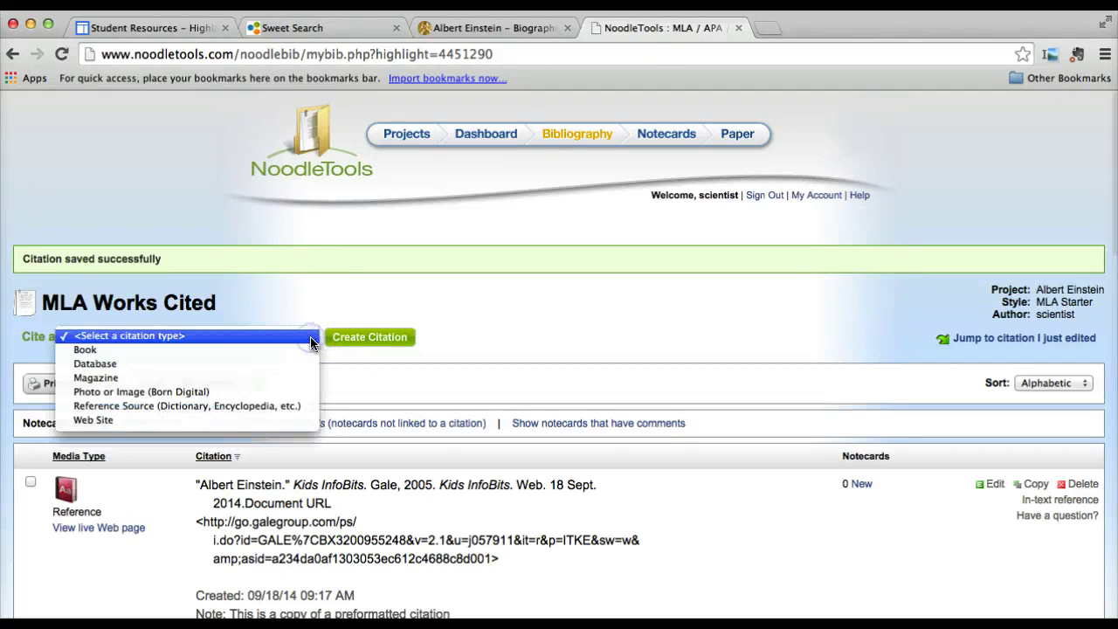
left_click(280, 419)
left_click(385, 339)
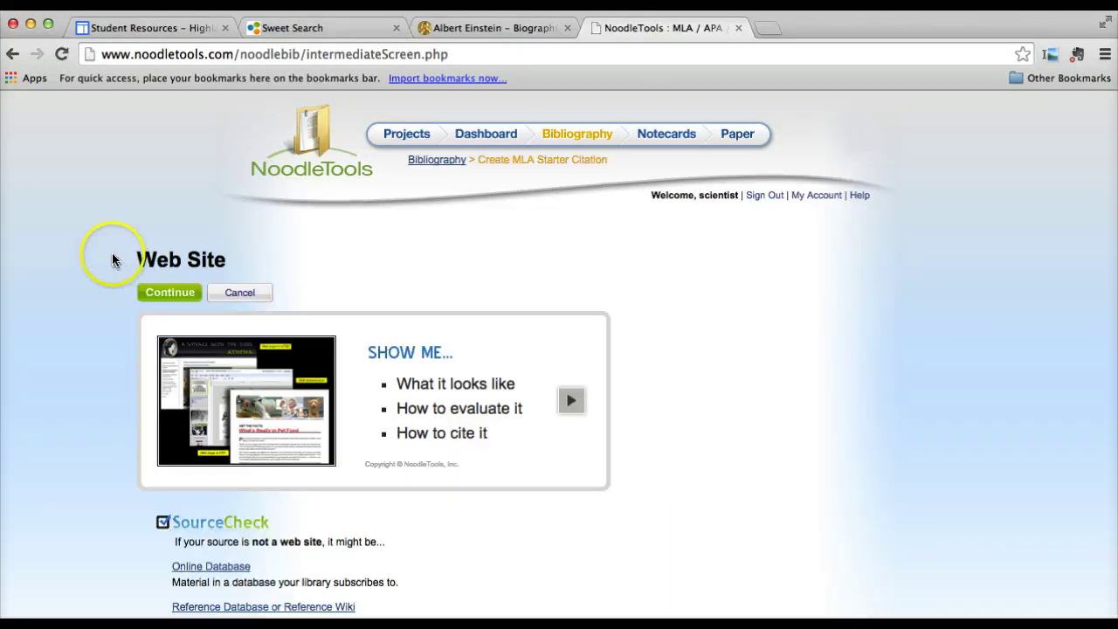
left_click(168, 292)
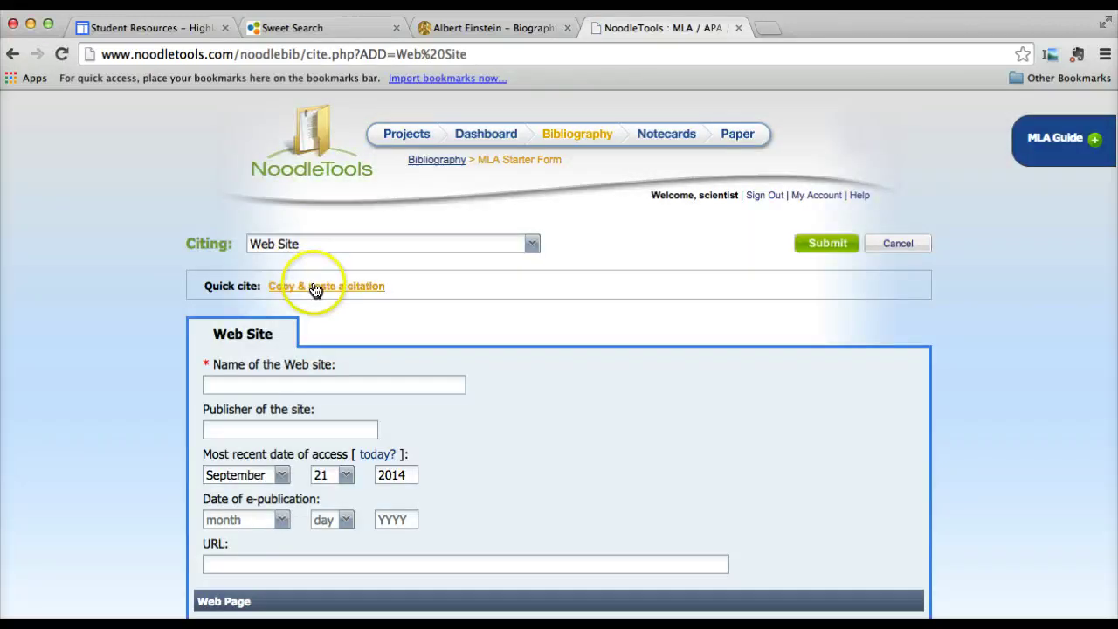
Paste the Nobelprize.org biography URL into the URL field, then return to the Nobel page.
scroll(448, 392, "down", 3)
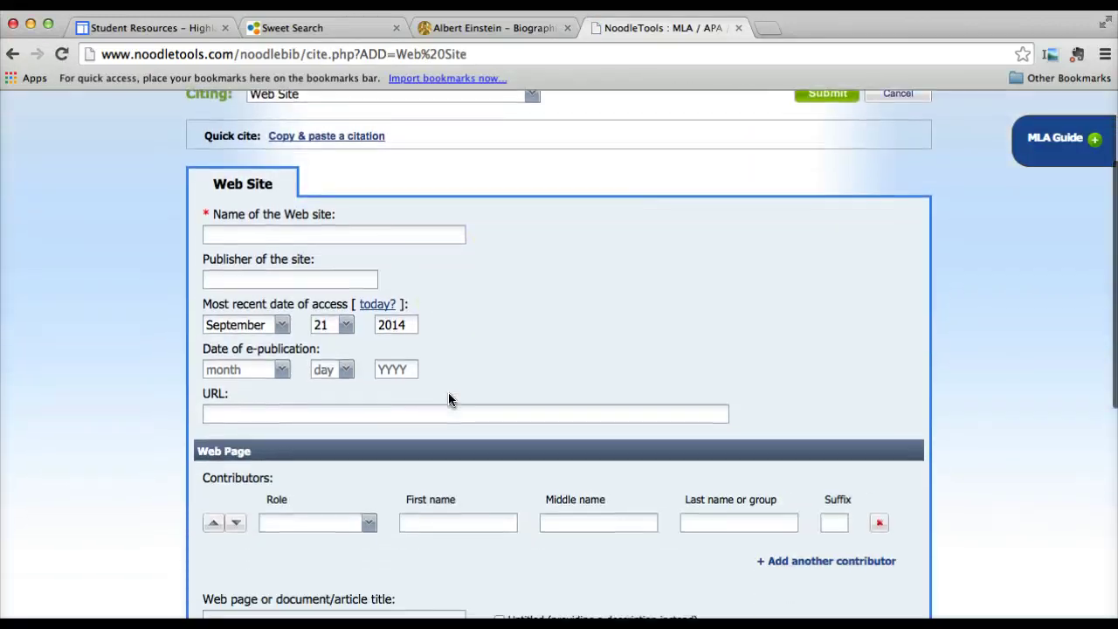
left_click(225, 414)
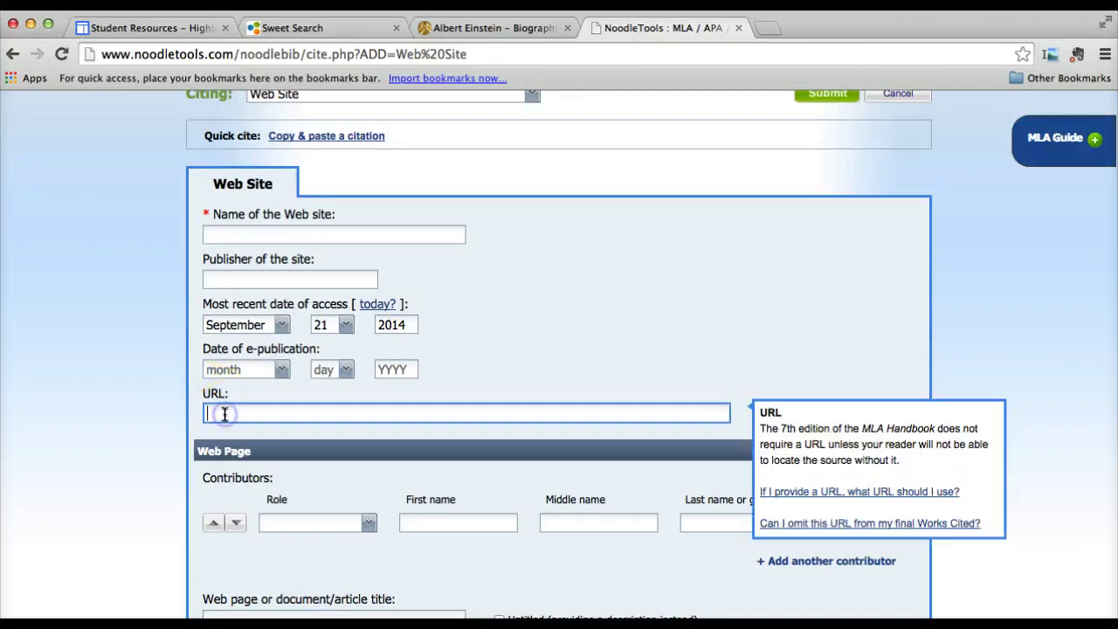
key("super+v")
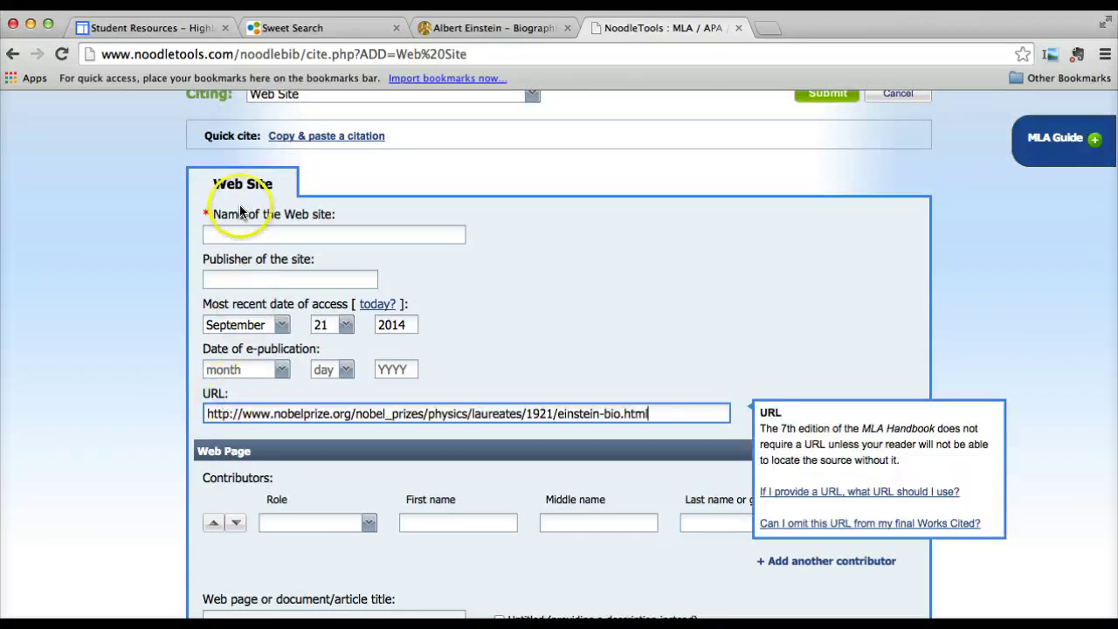
left_click(241, 231)
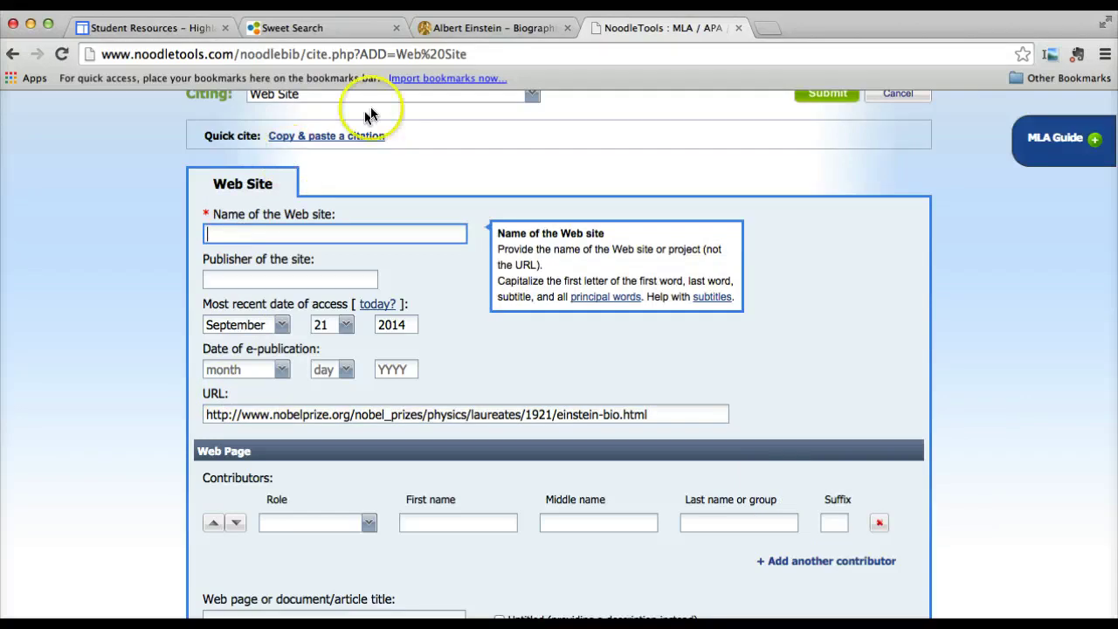
left_click(459, 28)
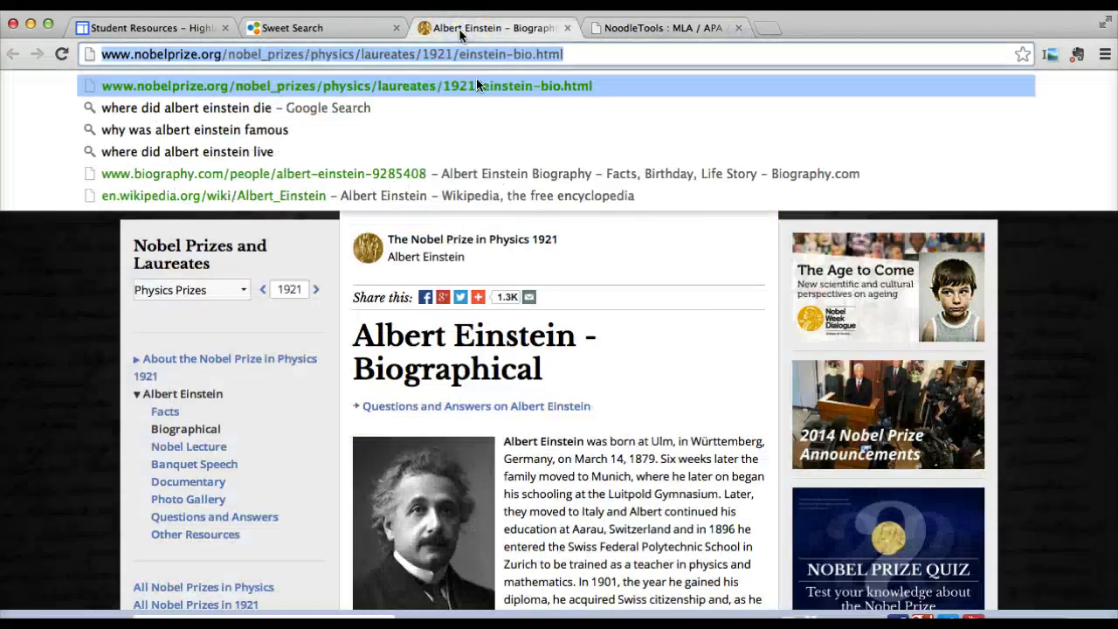
left_click(1075, 241)
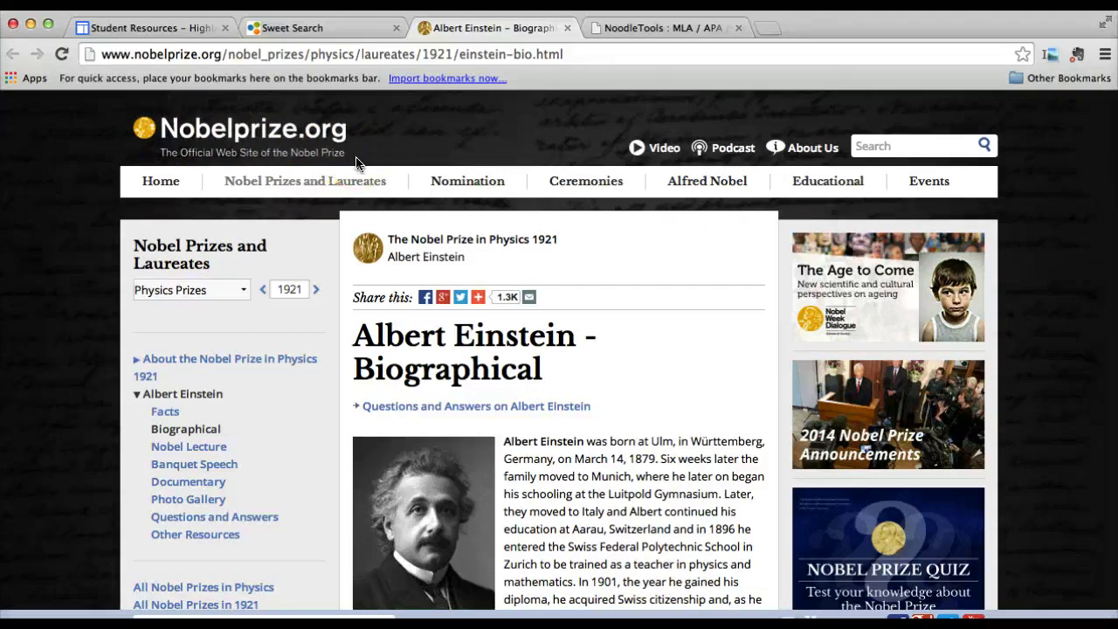
Open the Physics Prize page from the Nomination menu on Nobelprize.org.
mouse_move(444, 180)
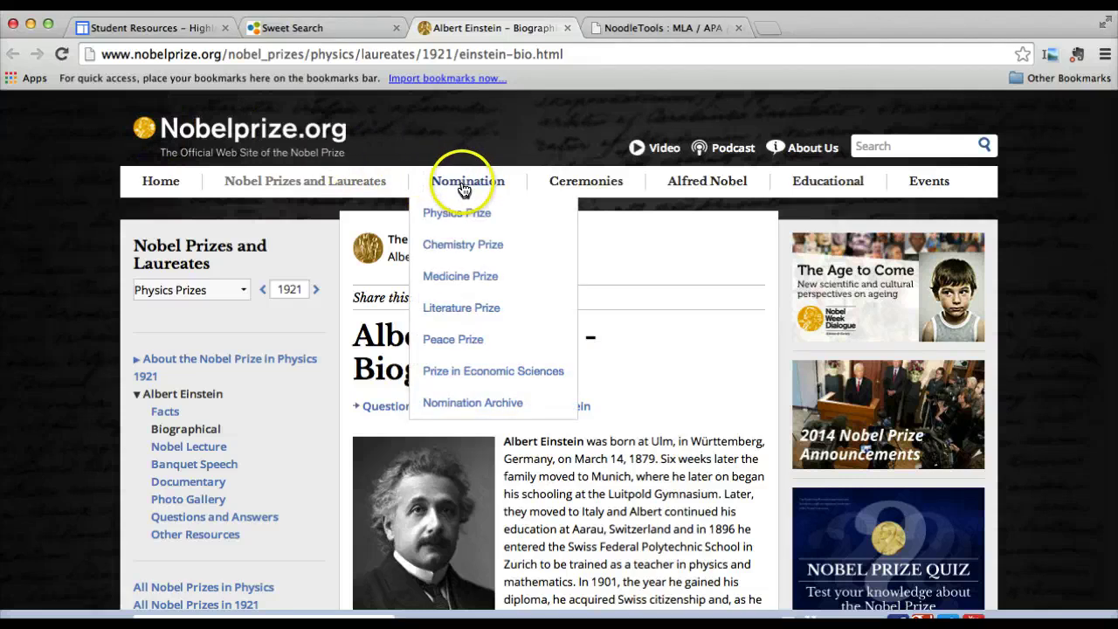
left_click(463, 212)
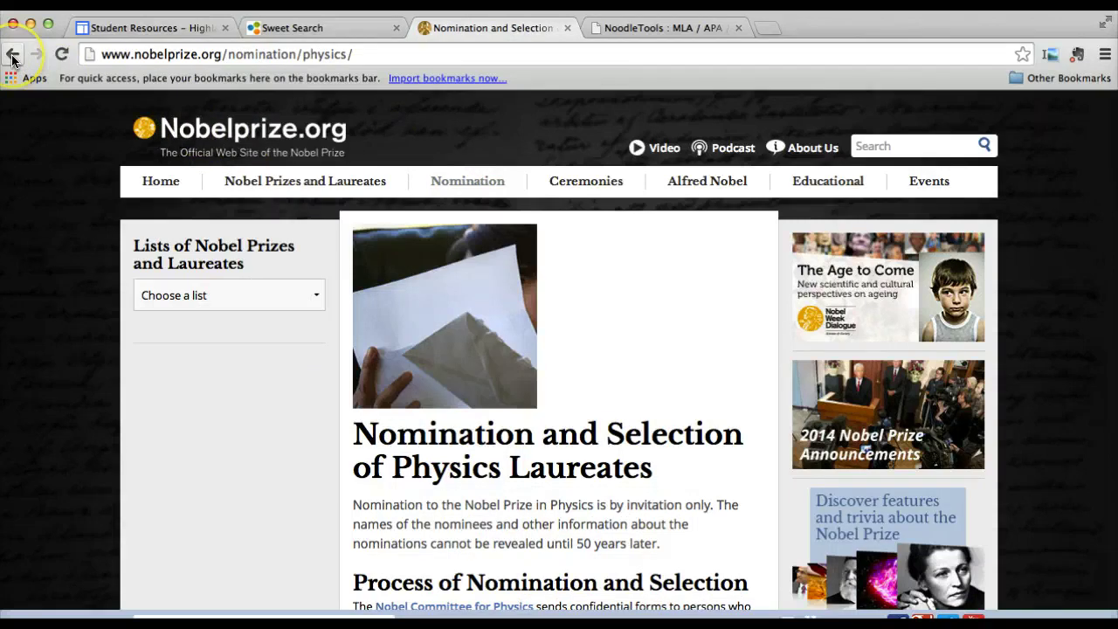
Name the web site 'NobelPrize.Org', submit the citation, and check the new Works Cited entry.
left_click(649, 31)
type("NobelPrize.Org")
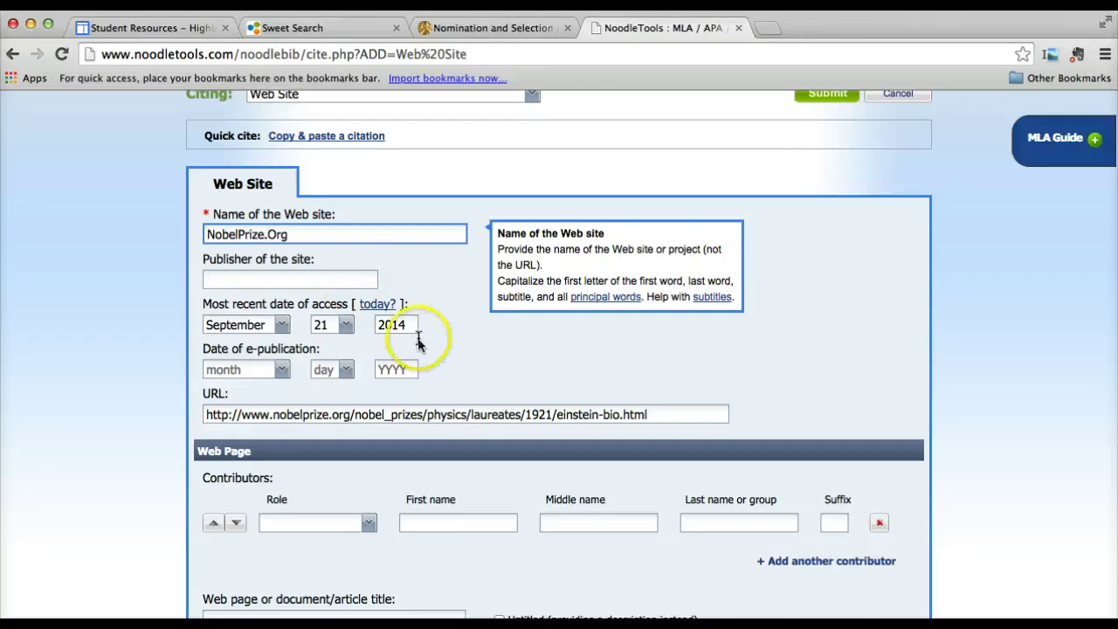
scroll(432, 411, "up", 4)
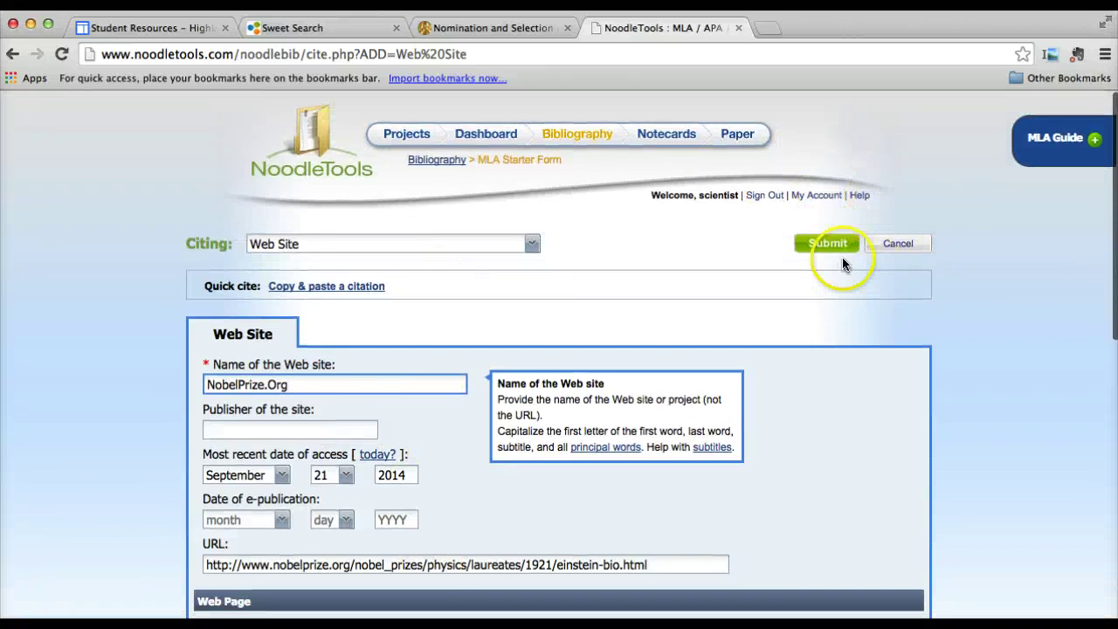
left_click(825, 248)
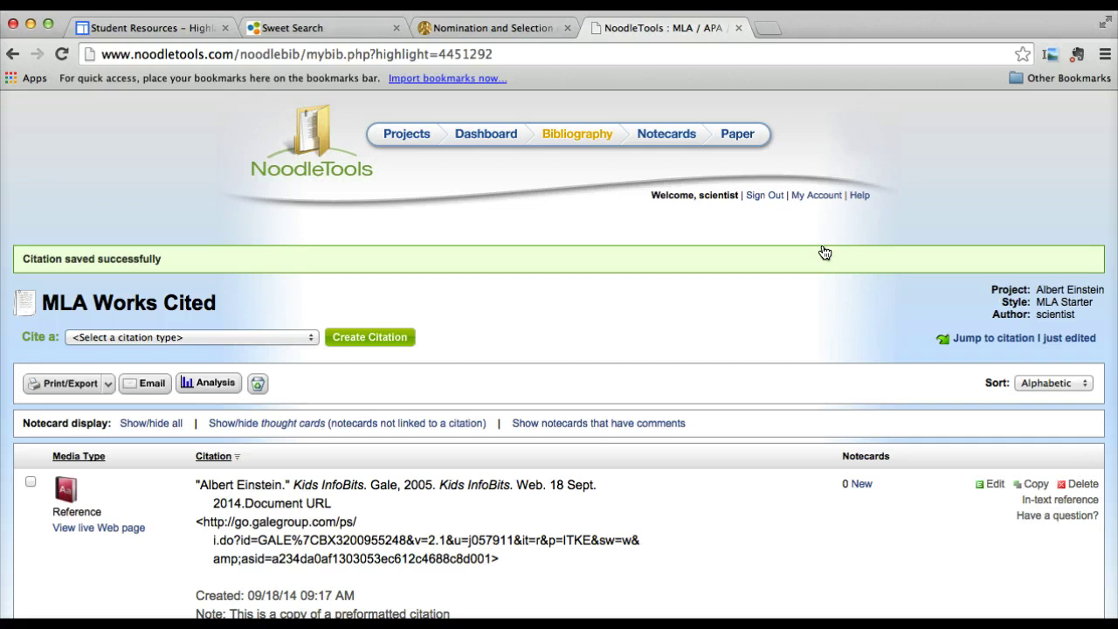
scroll(825, 252, "down", 10)
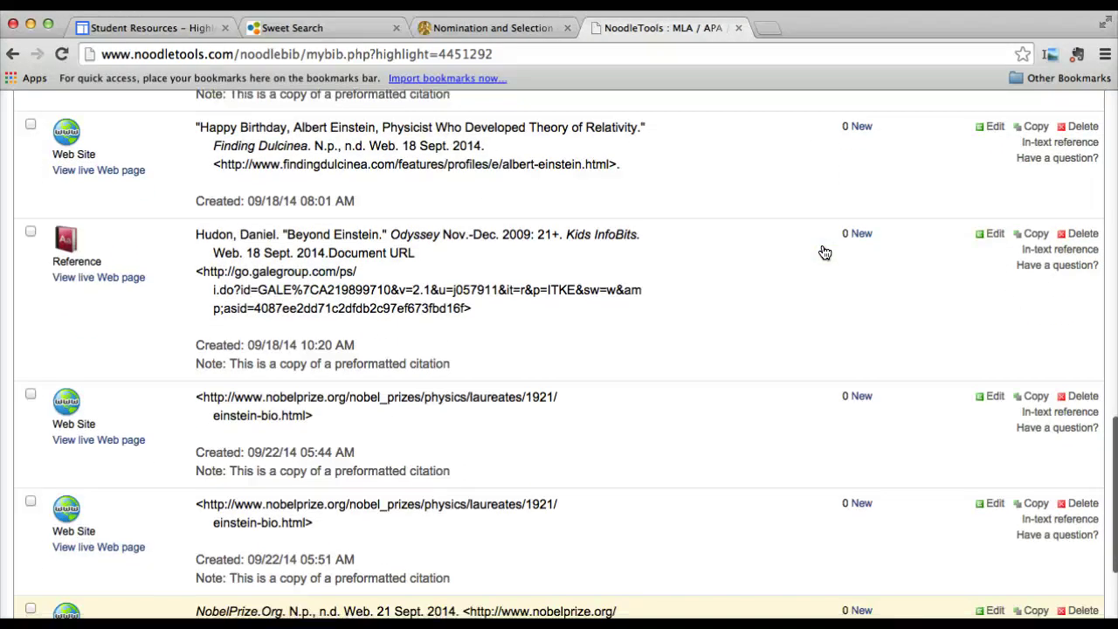
scroll(825, 253, "down", 3)
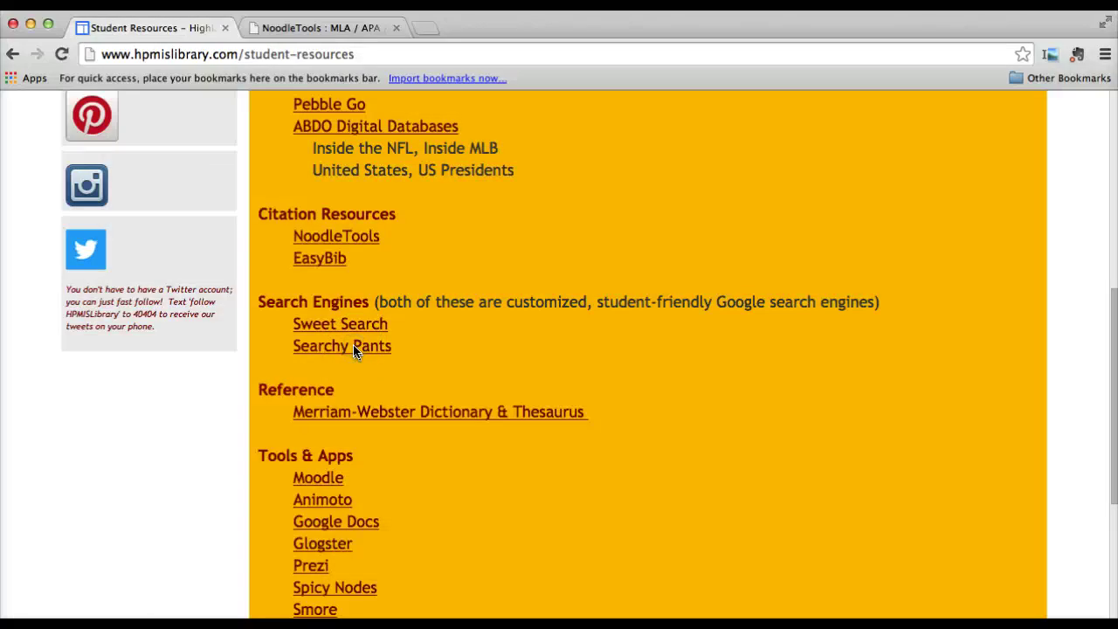
Open SearchyPants in a new tab and create a custom SafeSearch page.
left_click(354, 347)
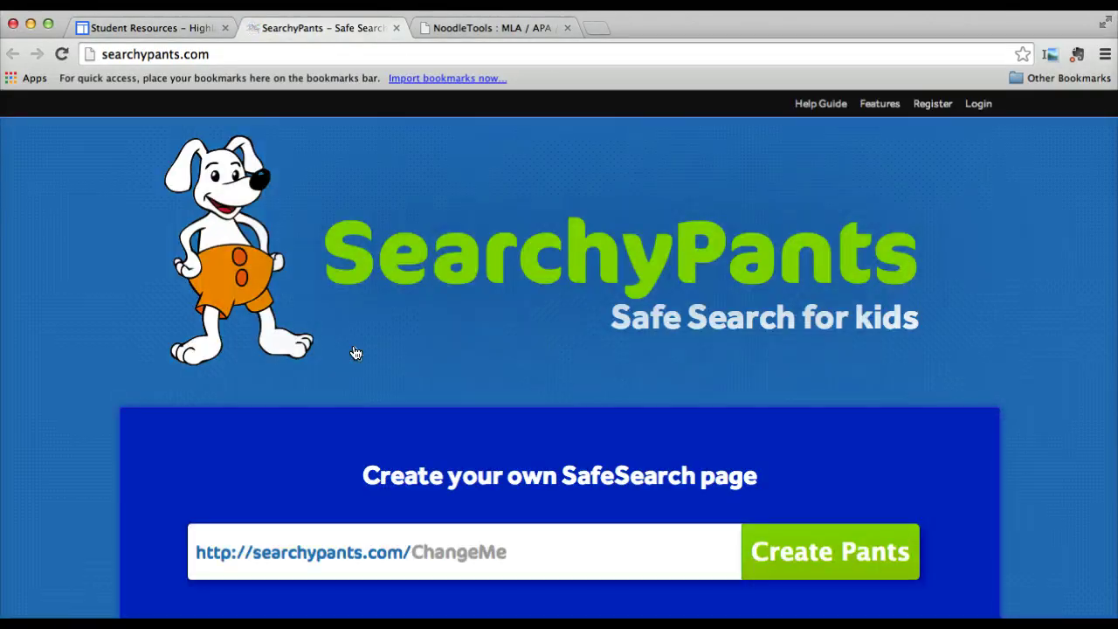
scroll(355, 352, "down", 3)
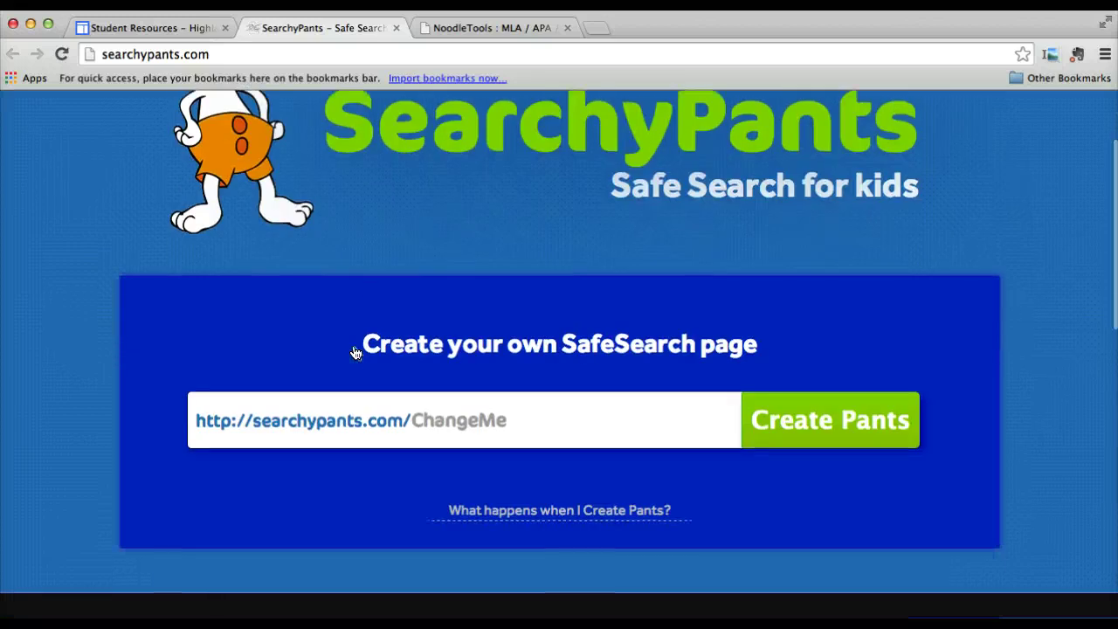
left_click(478, 423)
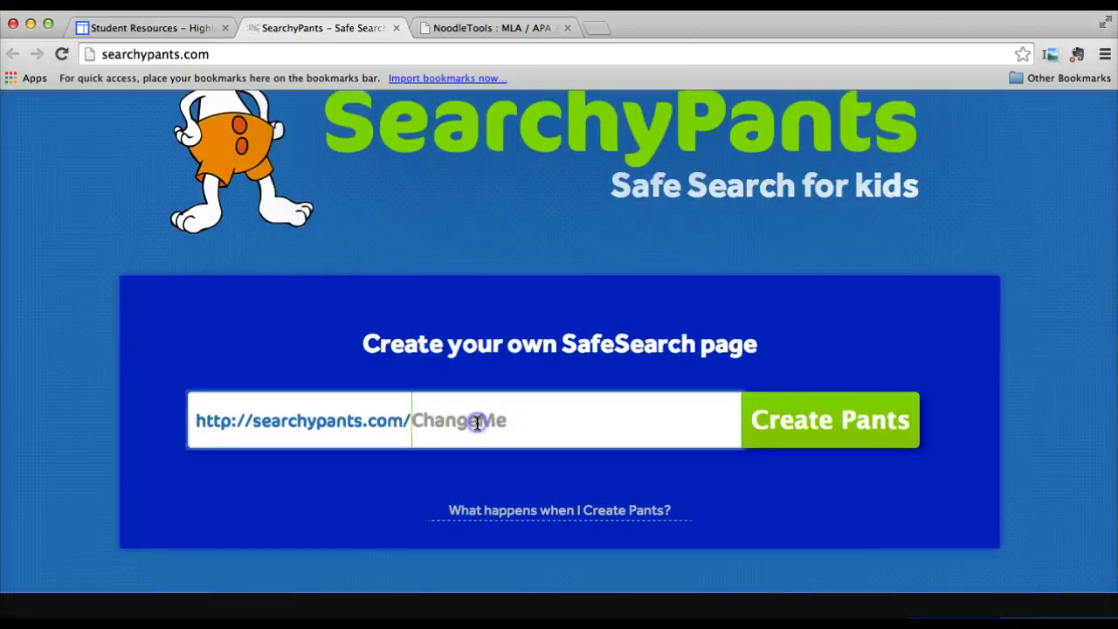
type("cole")
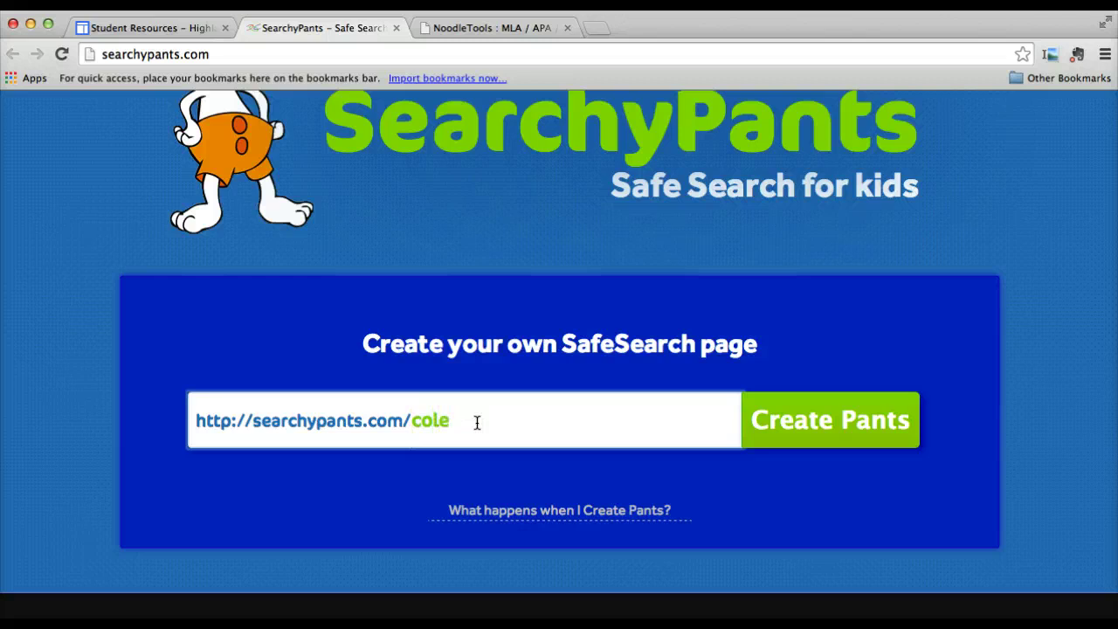
left_click(811, 426)
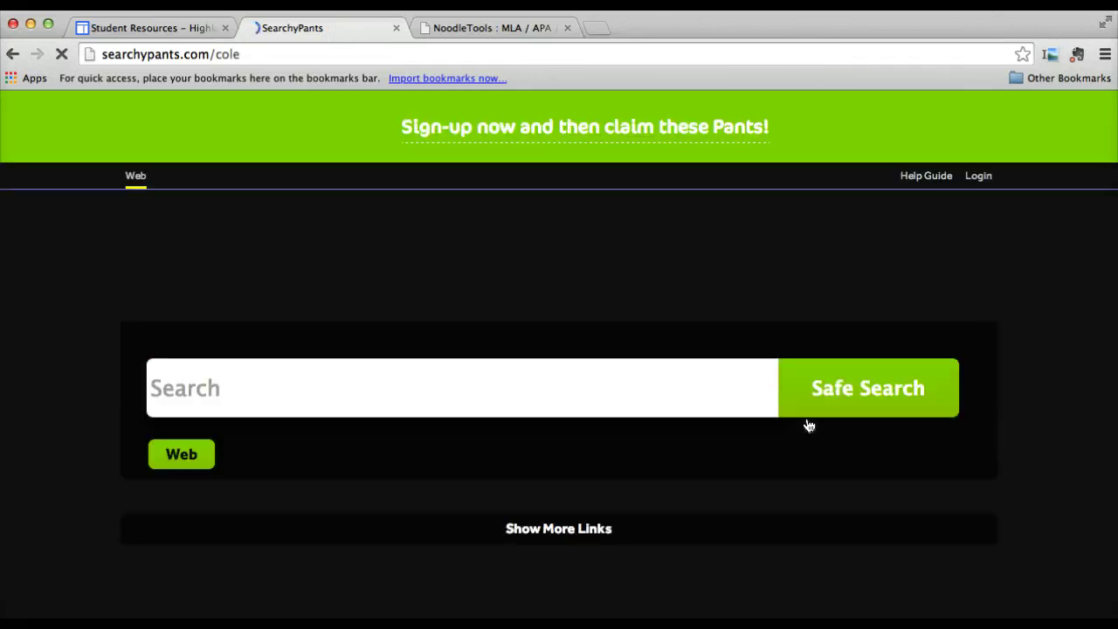
Change the address to searchypants.com/cole and load that page.
left_click(248, 55)
left_click(249, 55)
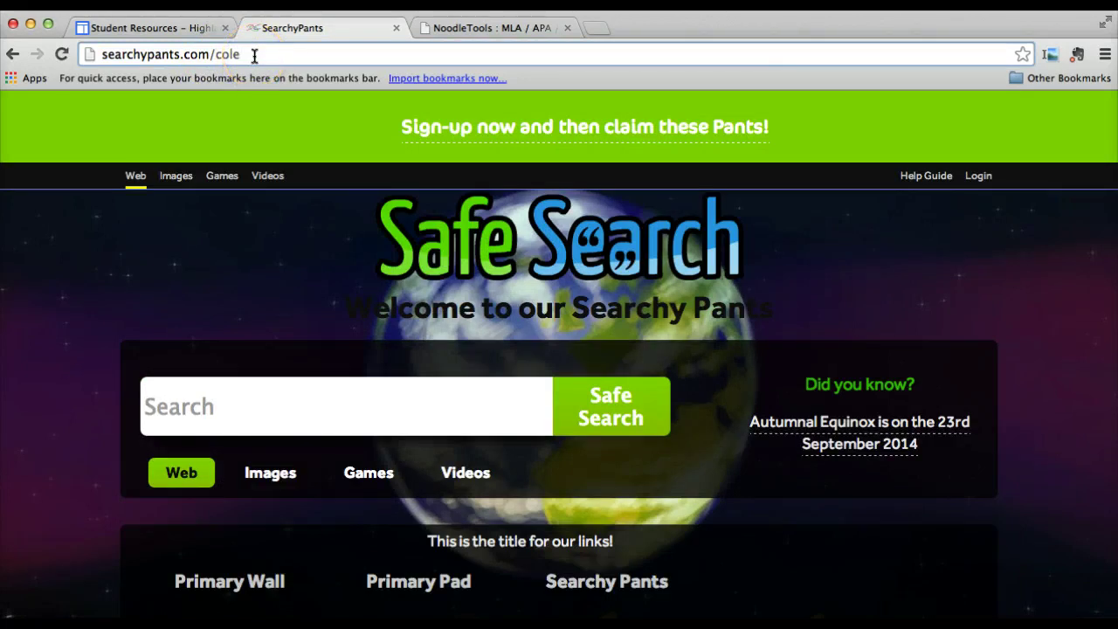
key("BackSpace")
key("BackSpace")
key("BackSpace")
key("BackSpace")
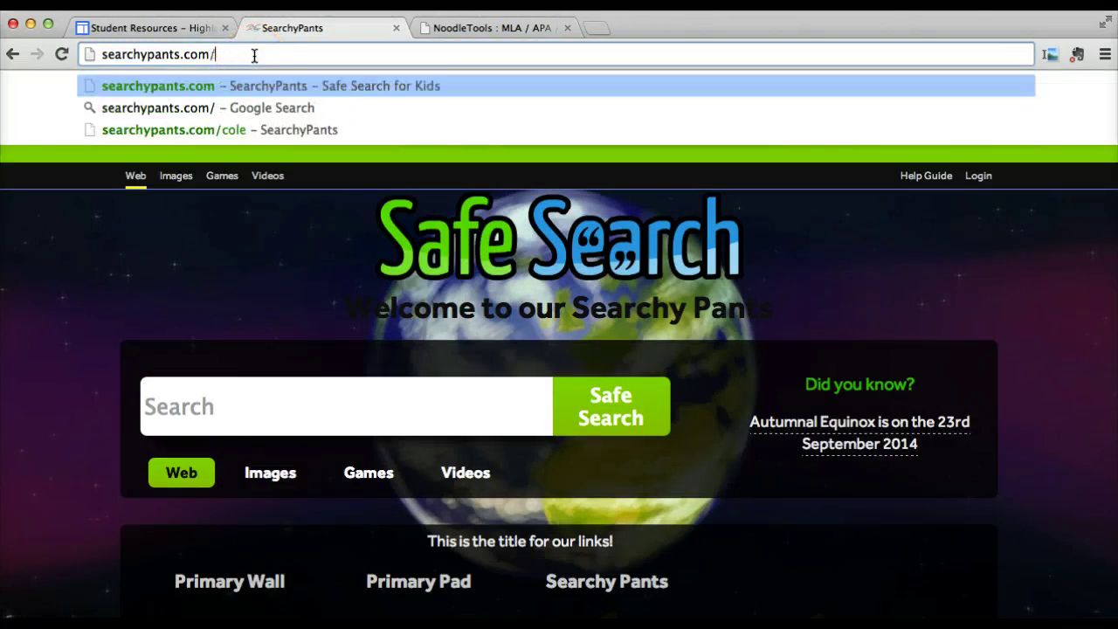
type("cole")
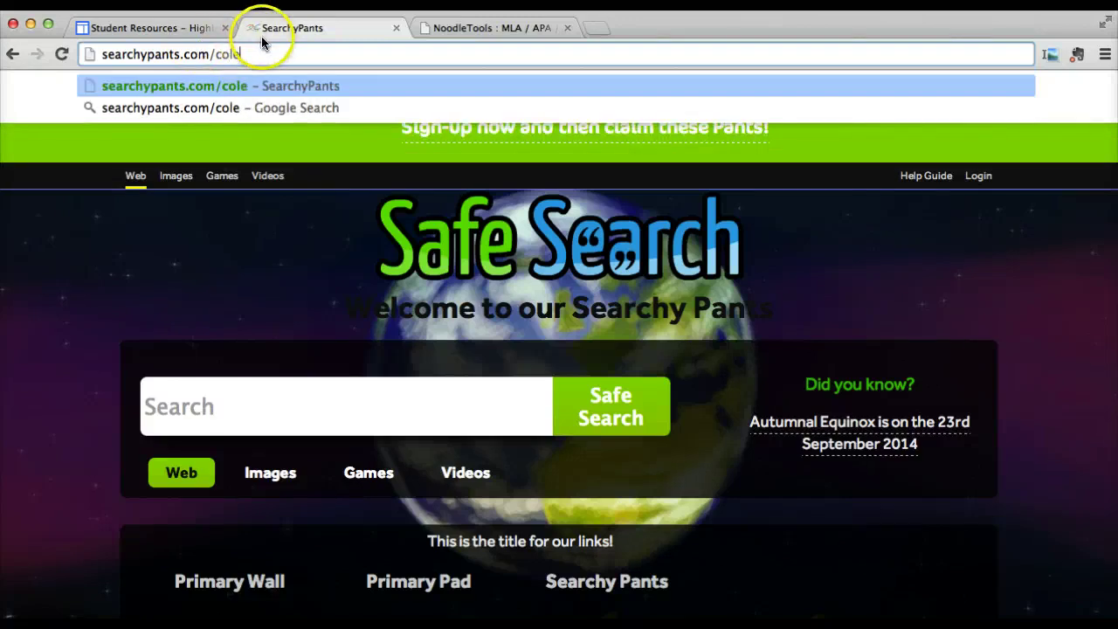
key("Return")
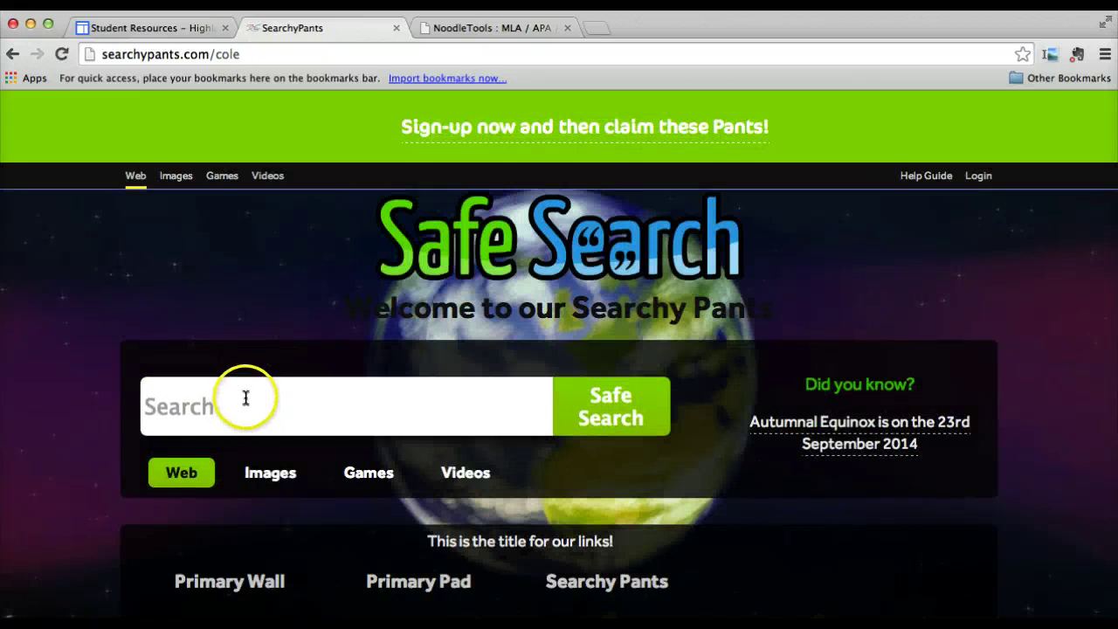
Run a Safe Search for the exact phrase "albert einstein".
left_click(245, 398)
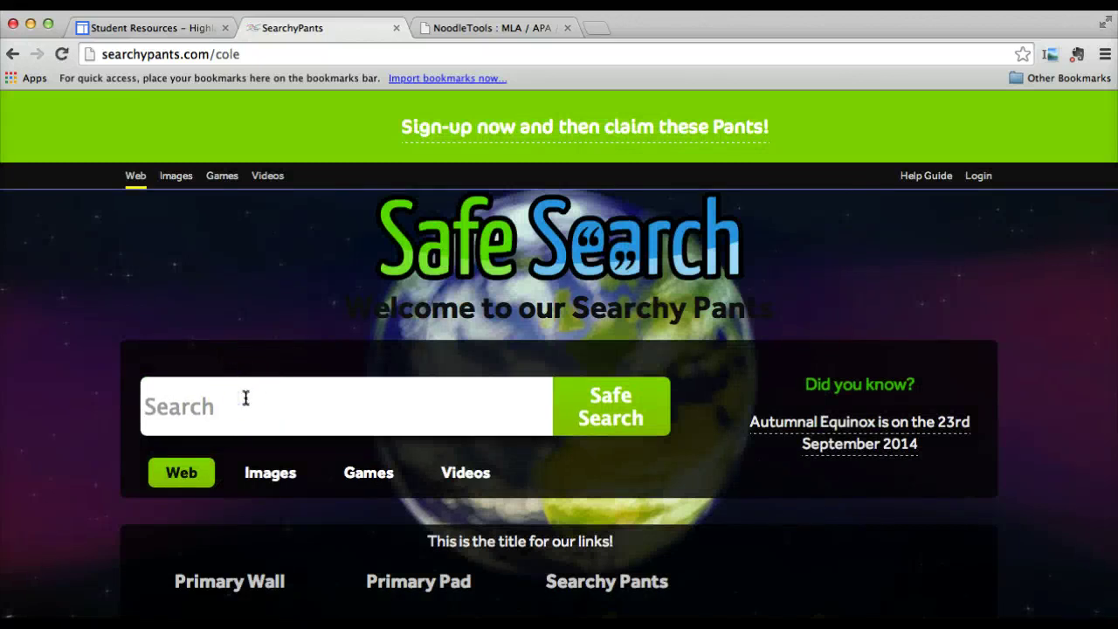
type("\"")
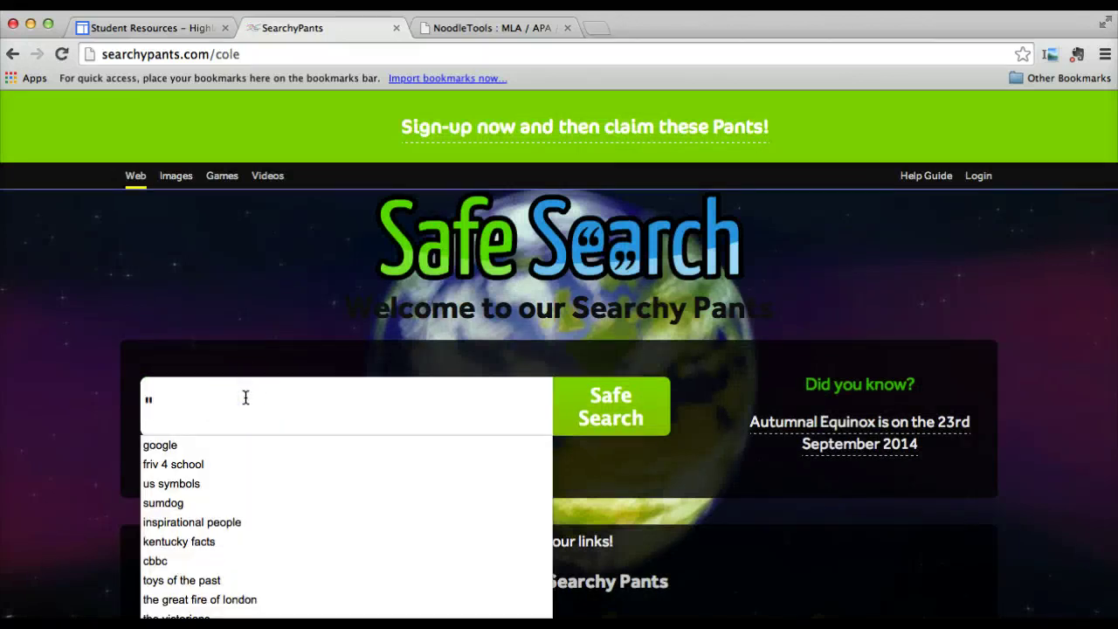
type("albert einstein")
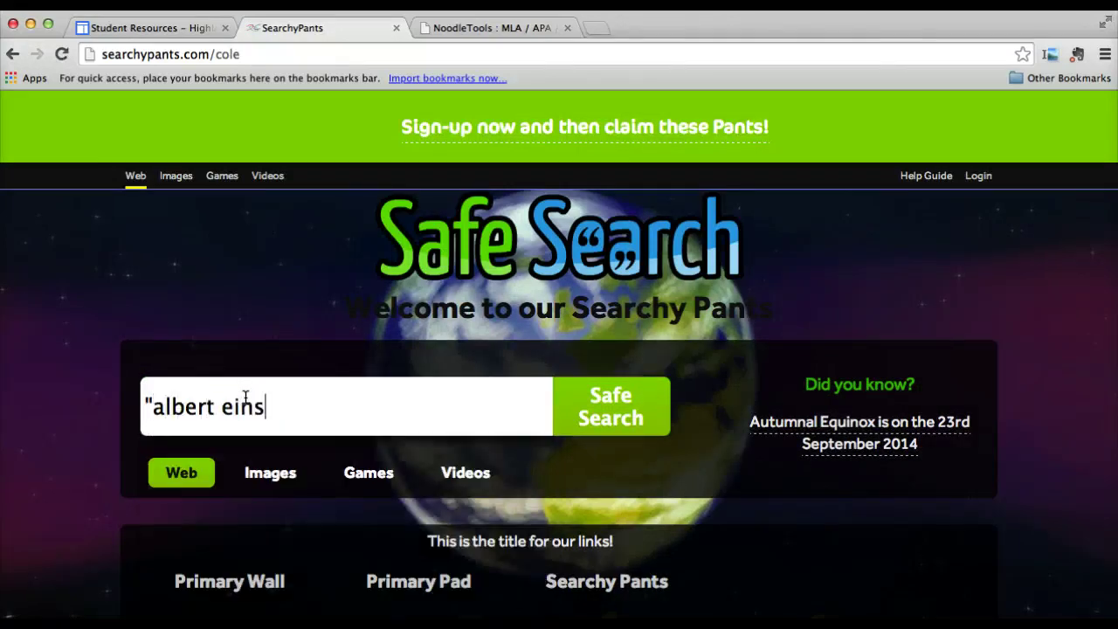
type("\"")
left_click(601, 406)
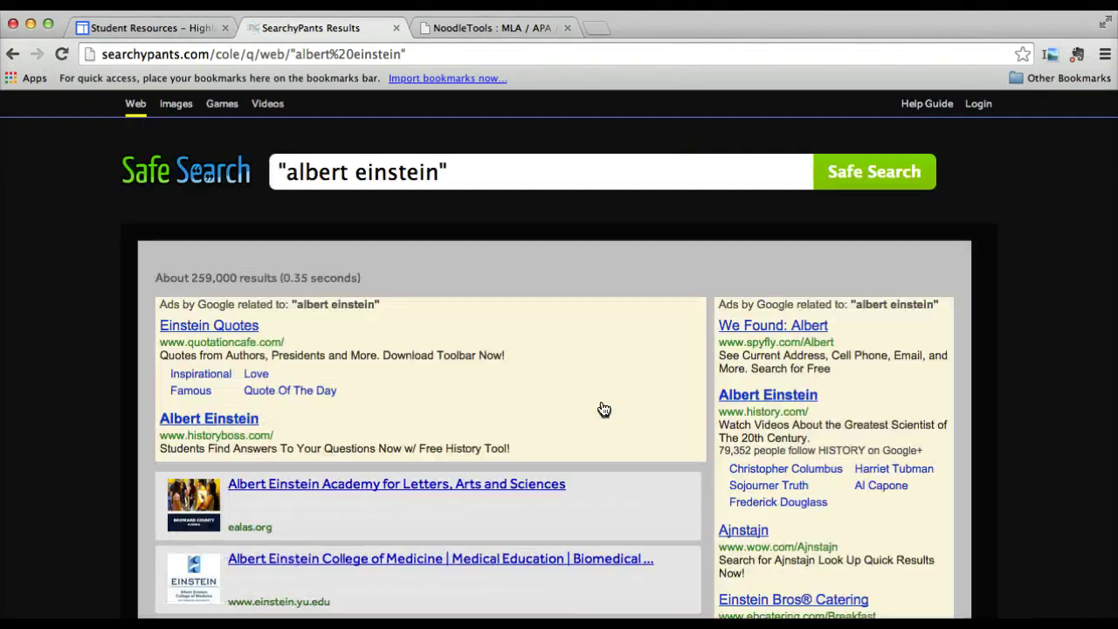
Open the 'Albert Einstein Family' result in a new tab and switch to it.
scroll(620, 450, "down", 2)
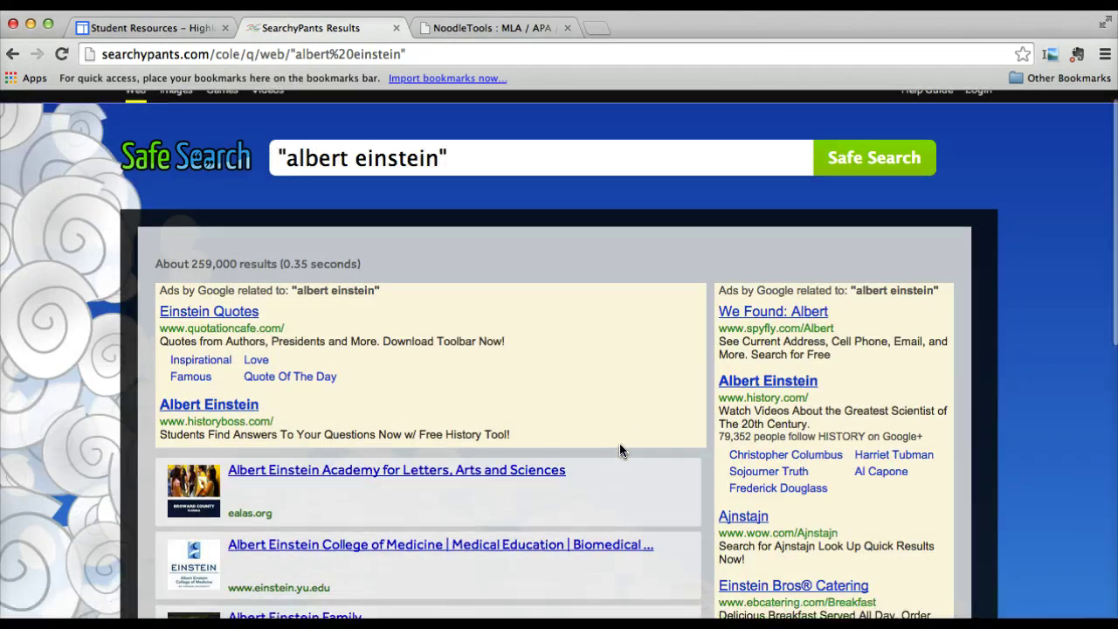
scroll(620, 451, "down", 1)
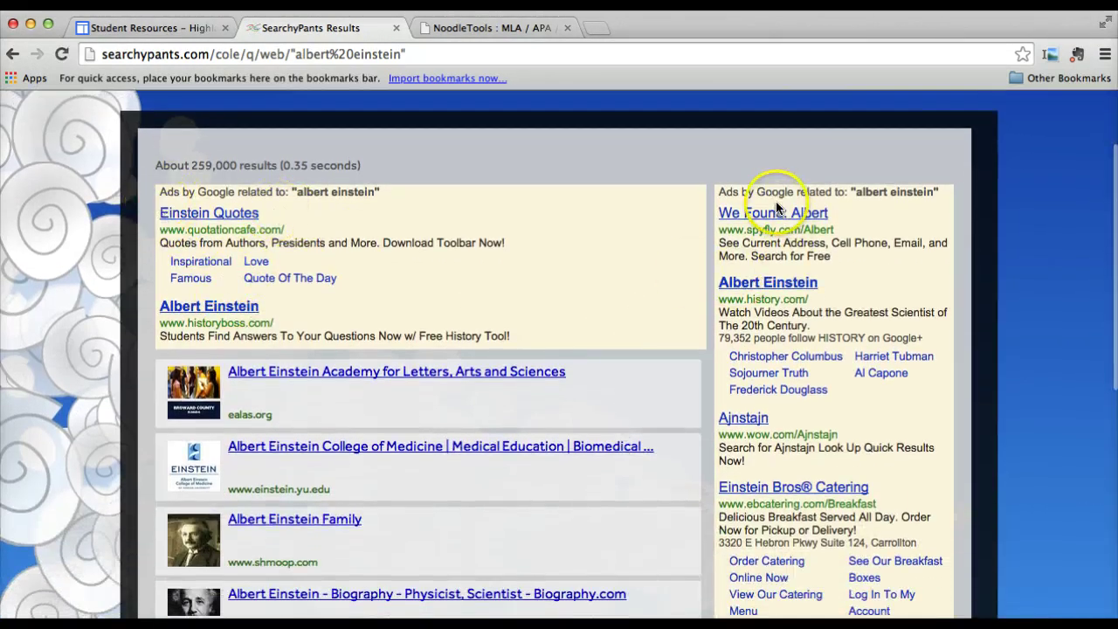
scroll(686, 472, "down", 5)
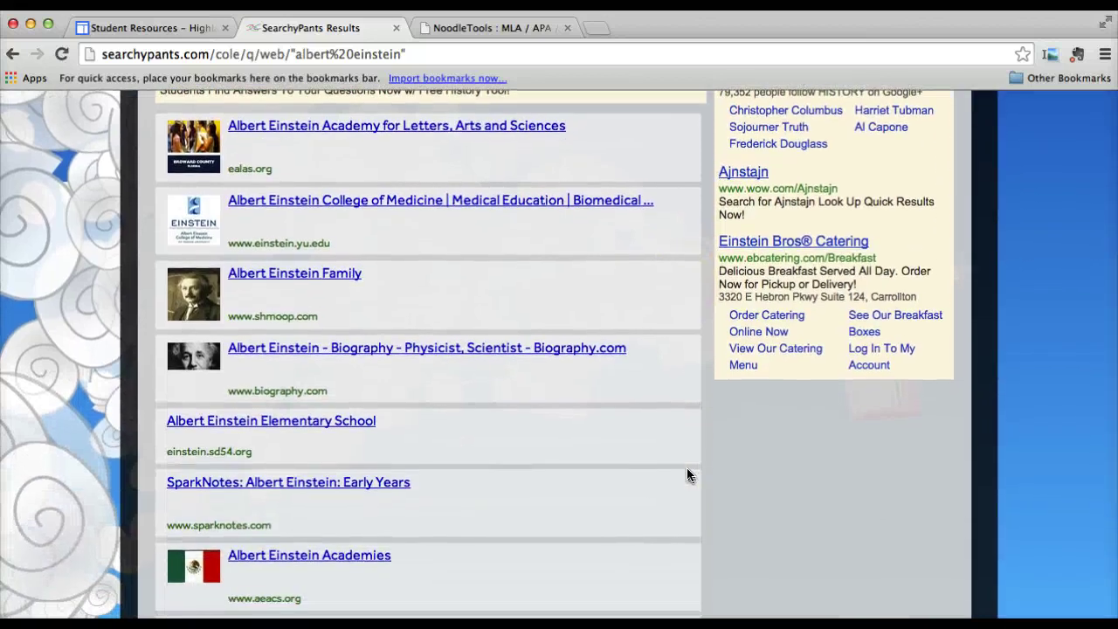
left_click(519, 416)
right_click(319, 276)
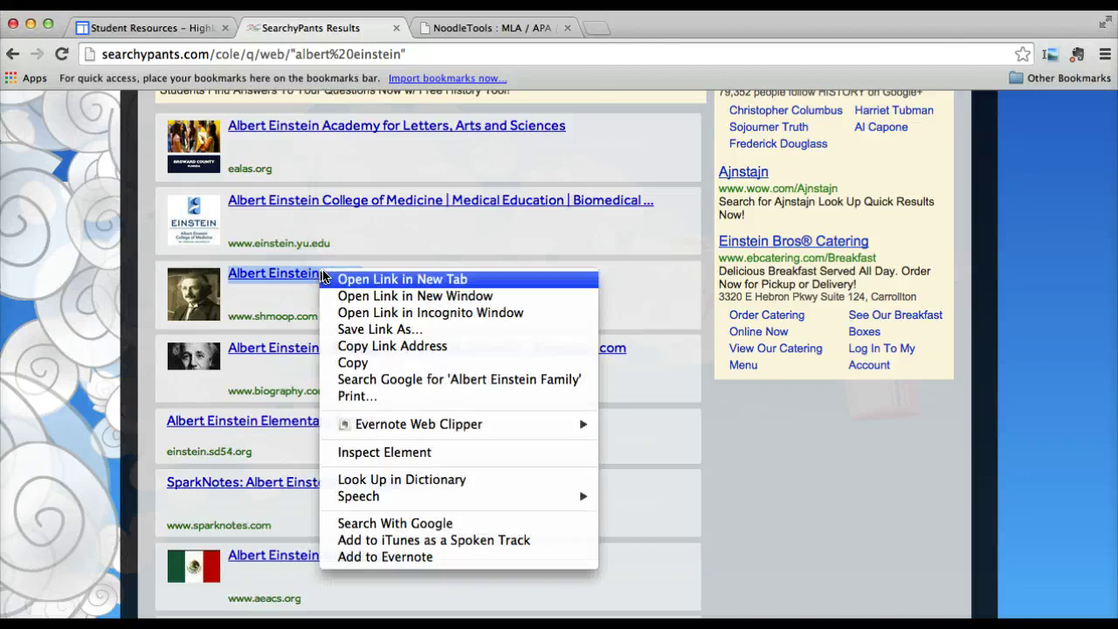
left_click(332, 278)
left_click(520, 29)
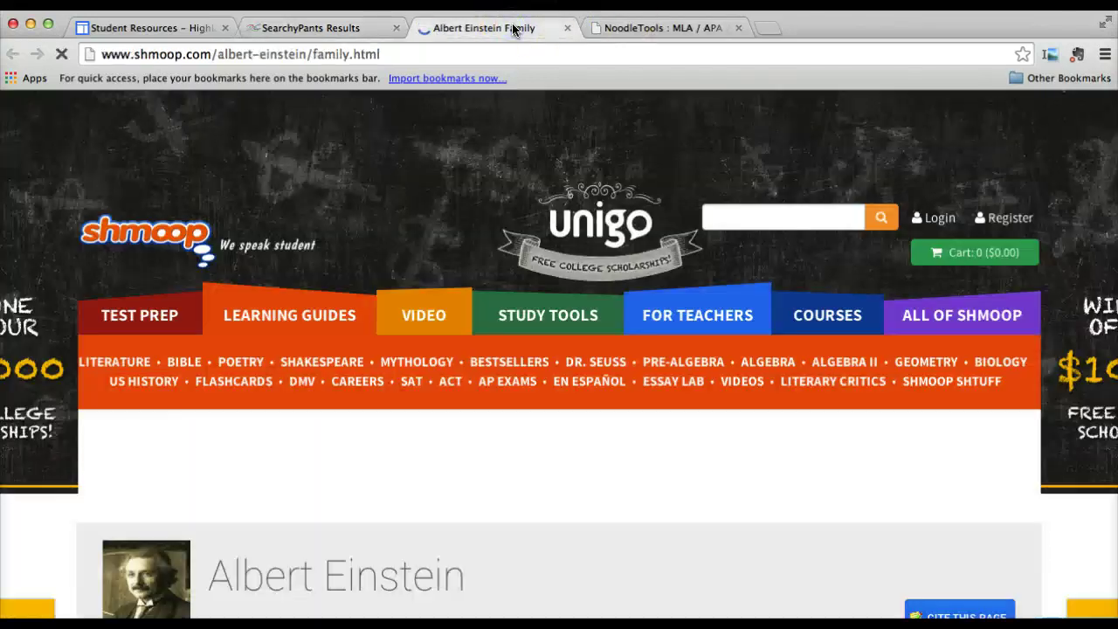
Scroll through Shmoop's FACTS list of Einstein's parents, sister, wives and children.
left_click(517, 411)
scroll(520, 411, "down", 10)
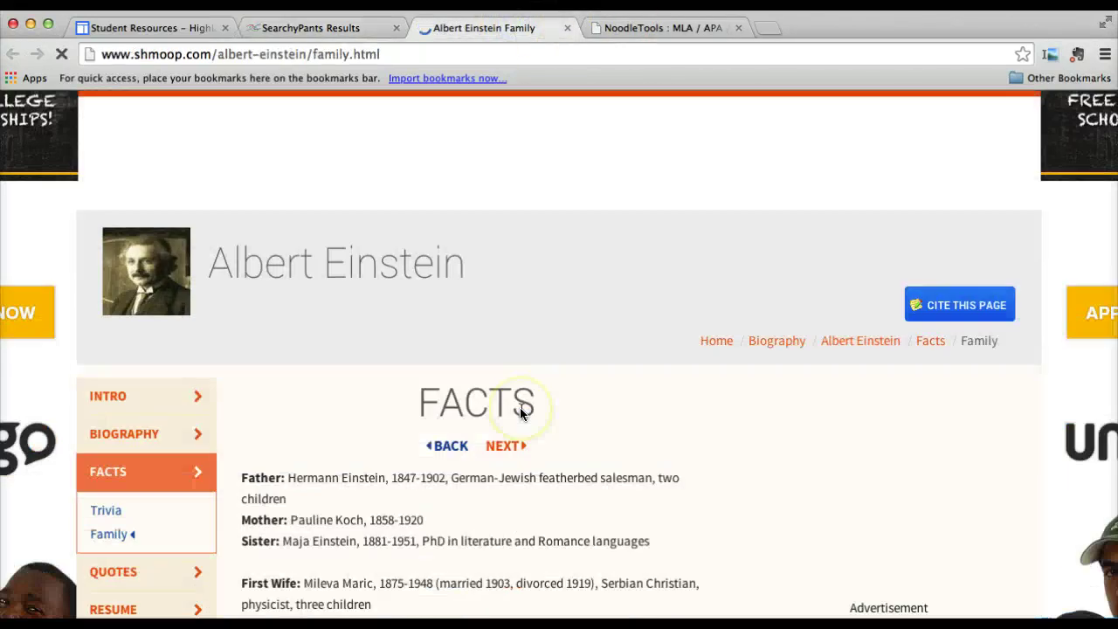
scroll(520, 414, "down", 4)
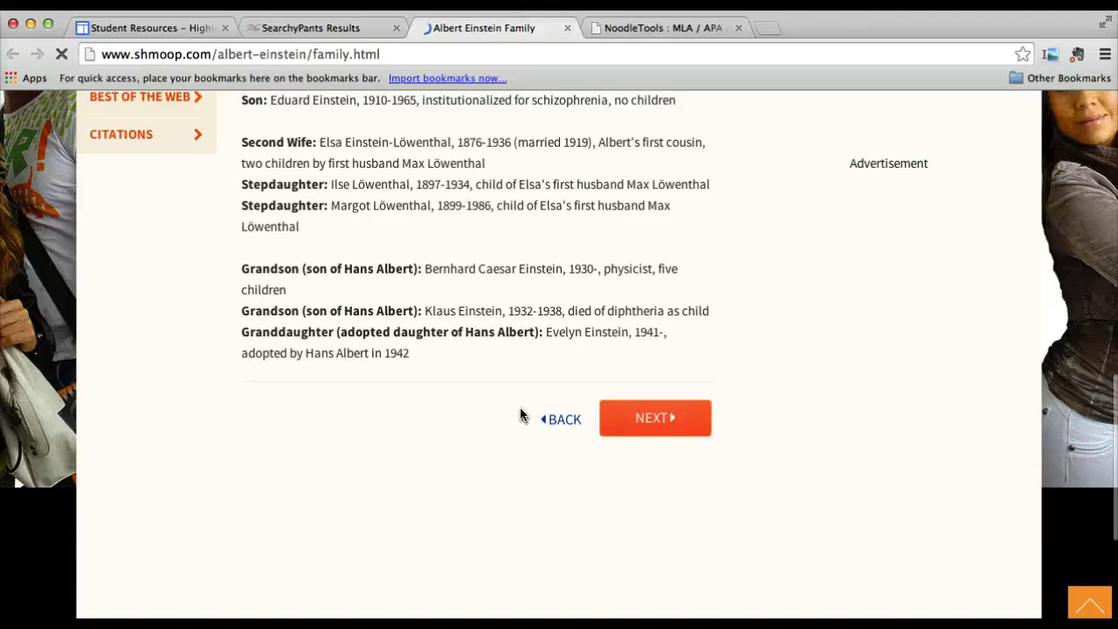
scroll(520, 413, "up", 3)
scroll(520, 413, "up", 3)
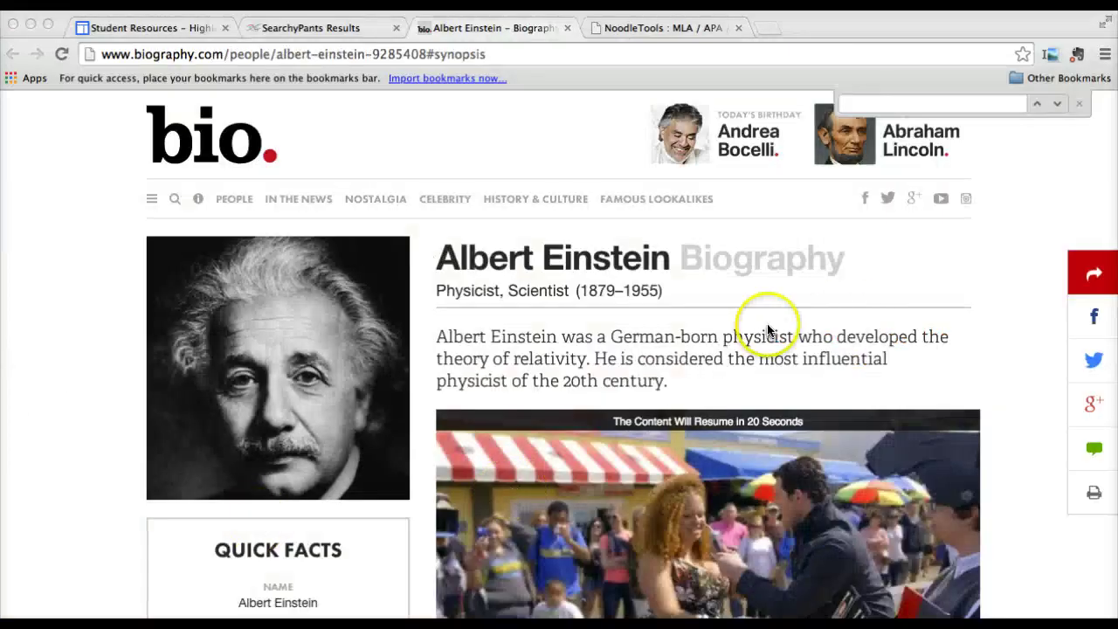
Scroll the Einstein biography down to its Early Life section and focus the find field.
scroll(979, 366, "down", 10)
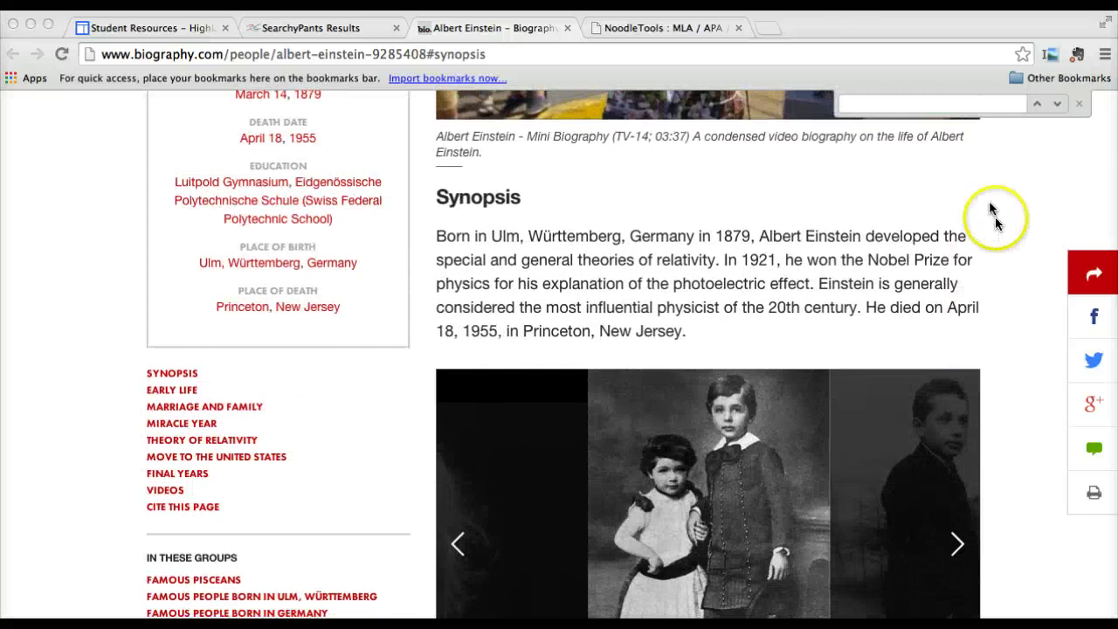
scroll(1027, 430, "down", 3)
scroll(1025, 431, "down", 6)
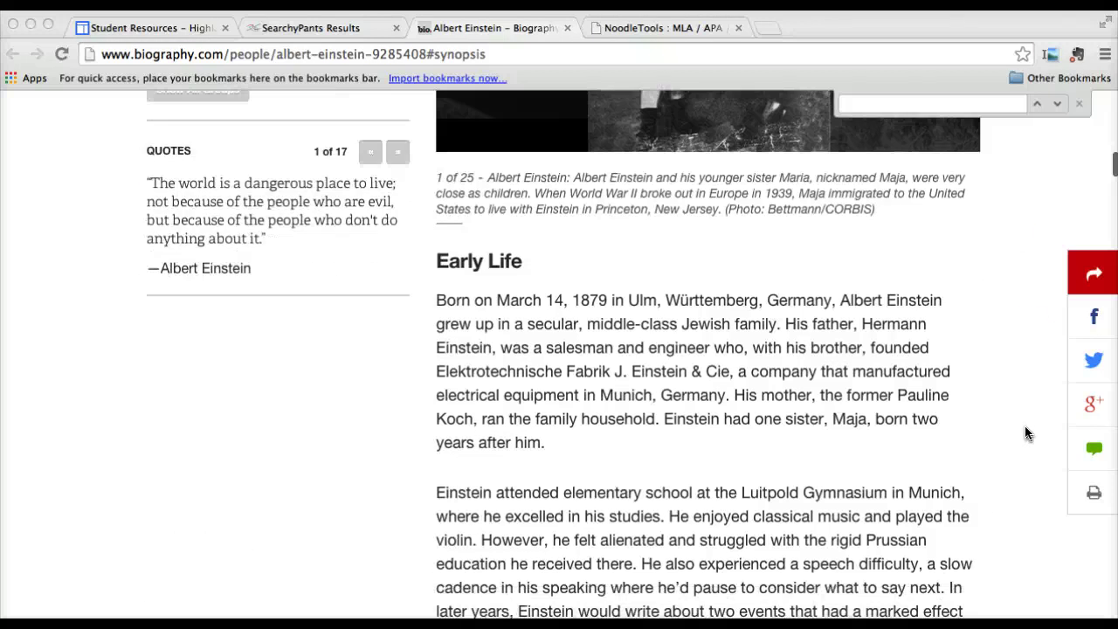
scroll(1025, 426, "down", 1)
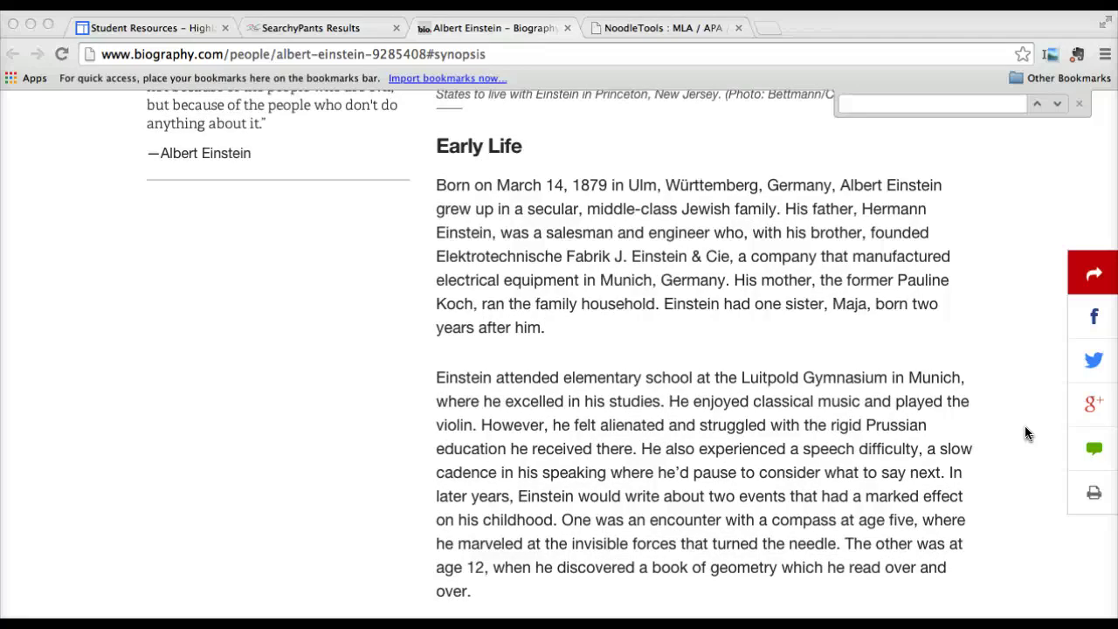
left_click(886, 104)
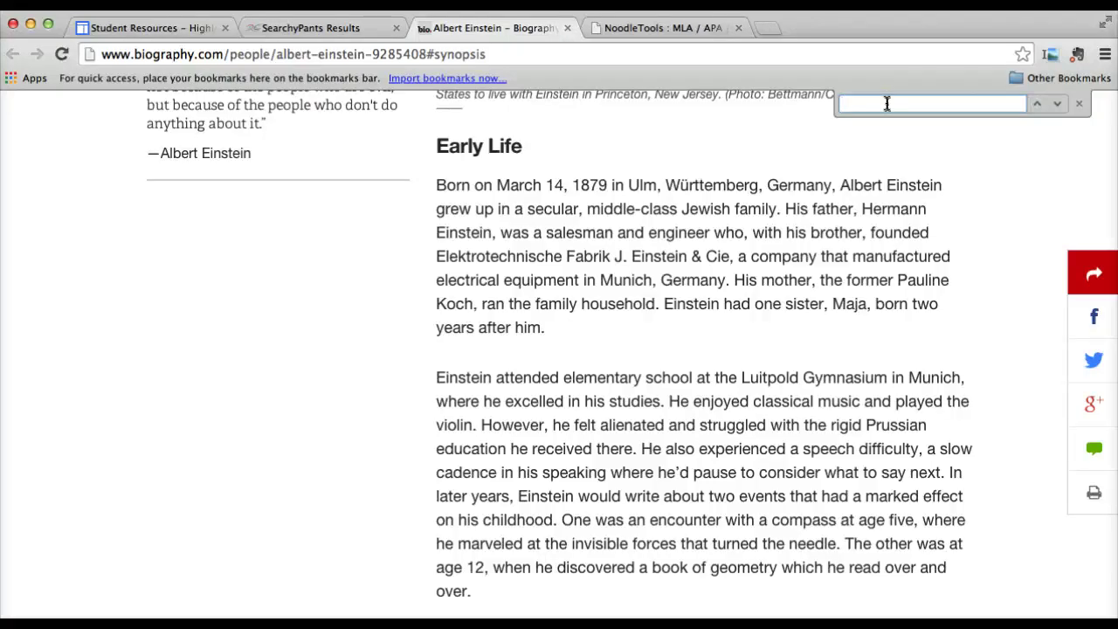
Search the biography for 'family' and step through the first matches from Early Life onward.
type("family")
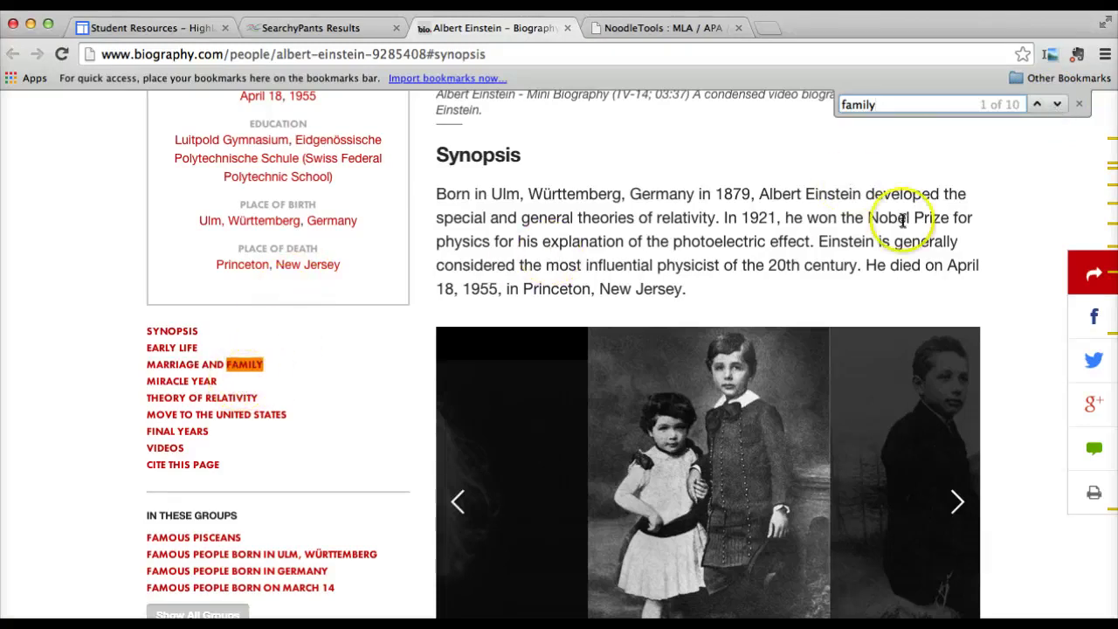
left_click(1058, 106)
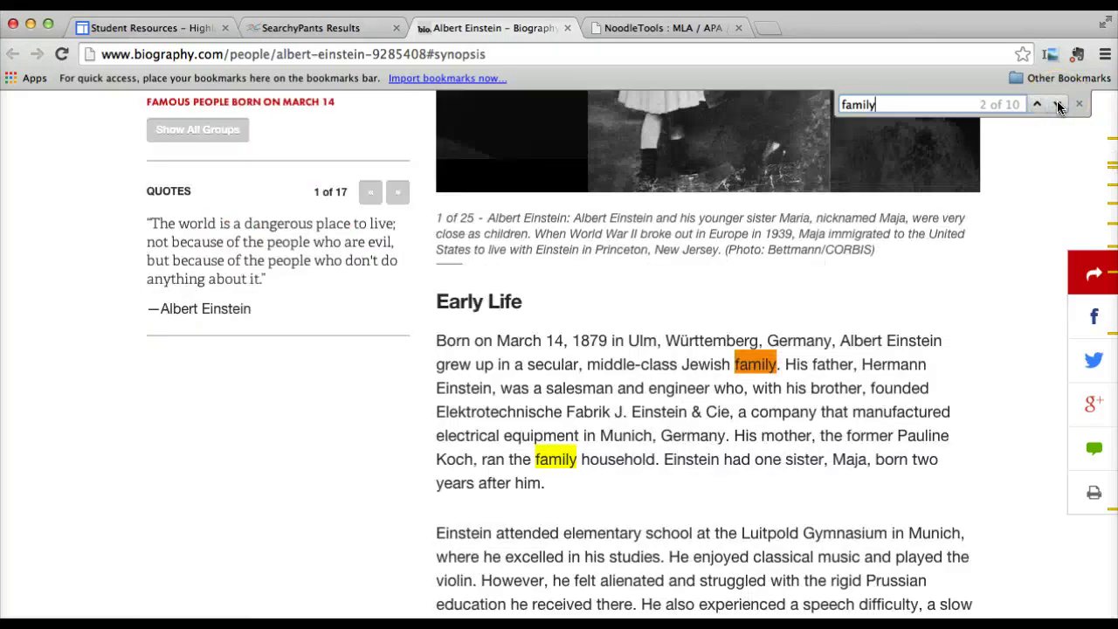
left_click(1058, 106)
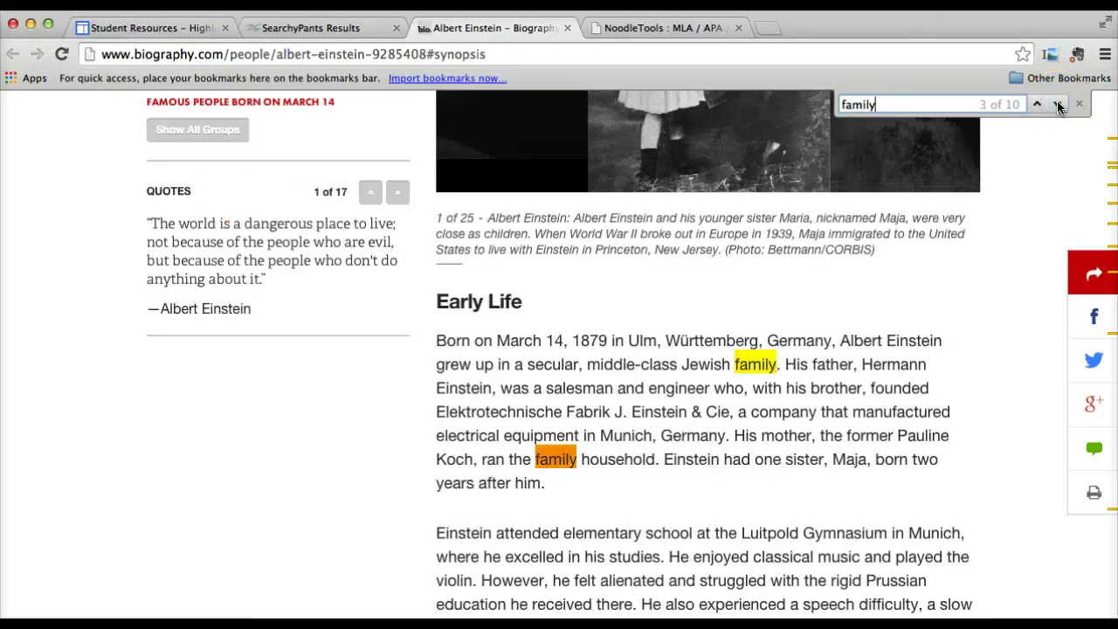
left_click(1058, 105)
left_click(1058, 106)
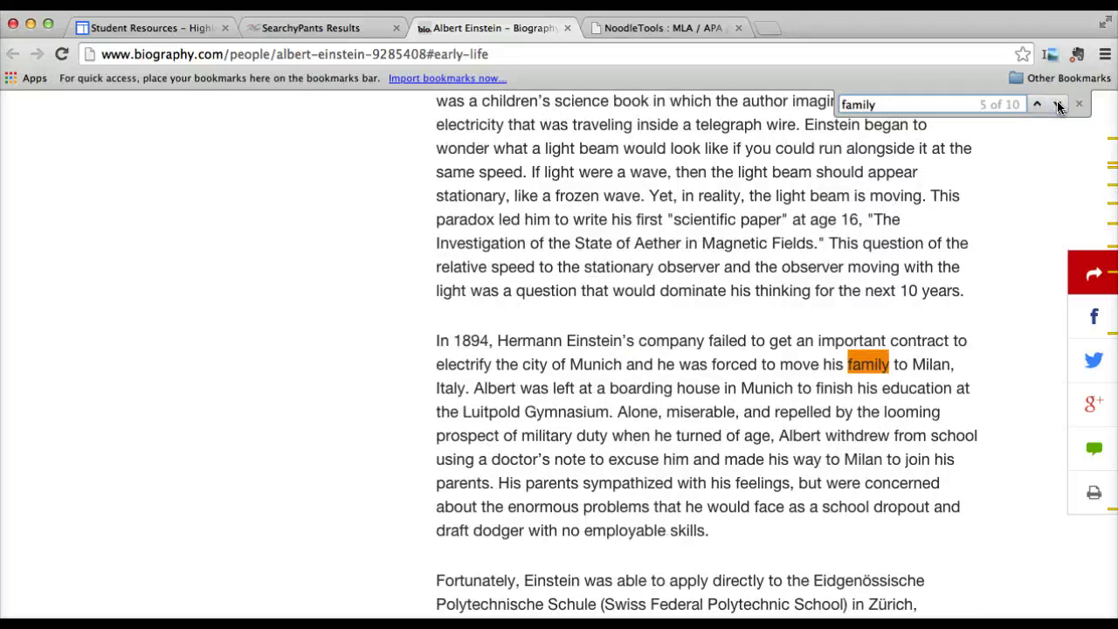
Reach the Winteler family match, select its two surrounding paragraphs, and close the biography tab.
left_click(1058, 105)
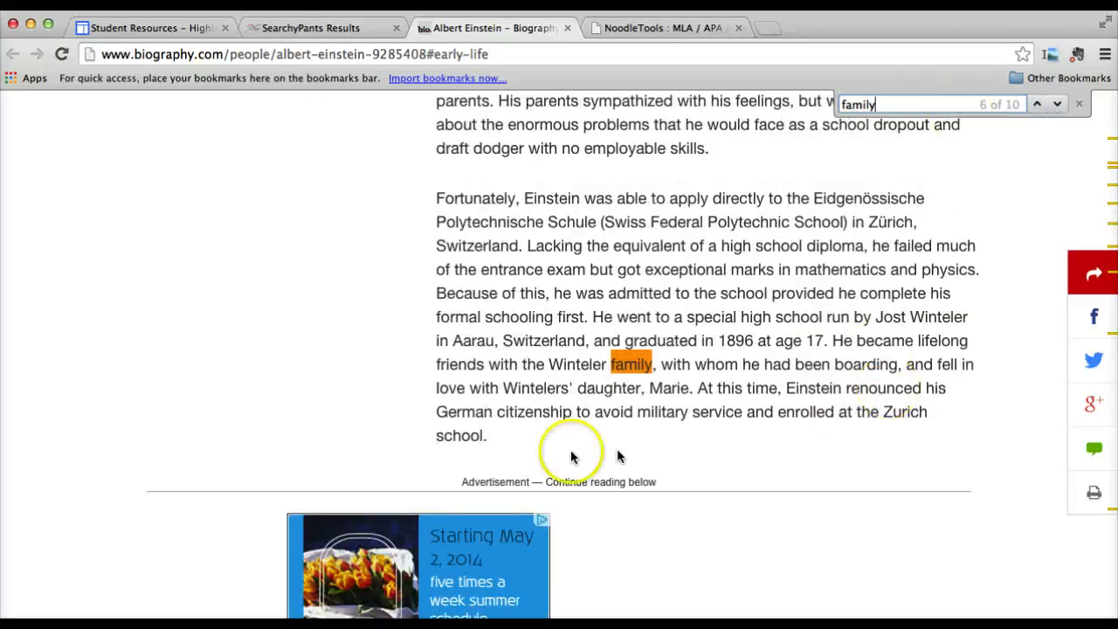
left_click_drag(488, 440, 439, 101)
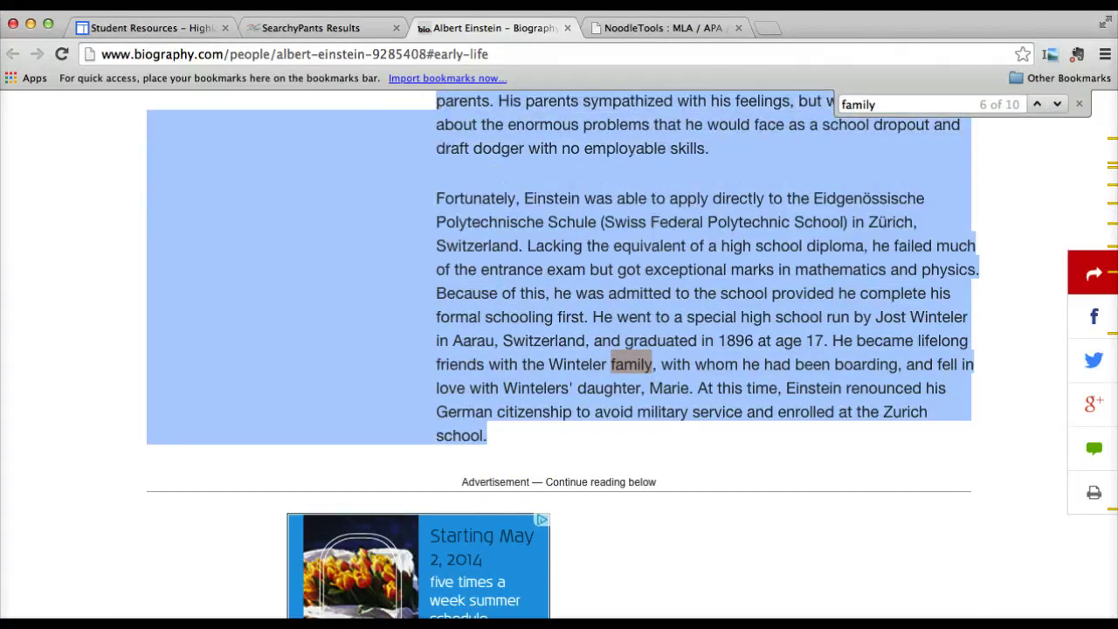
key("super+w")
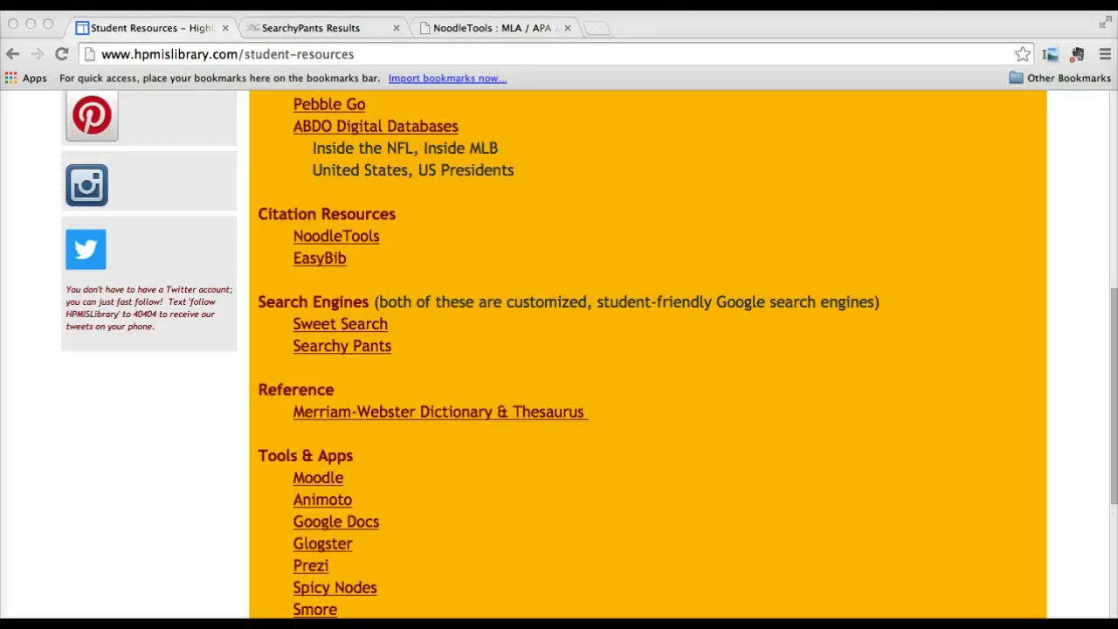